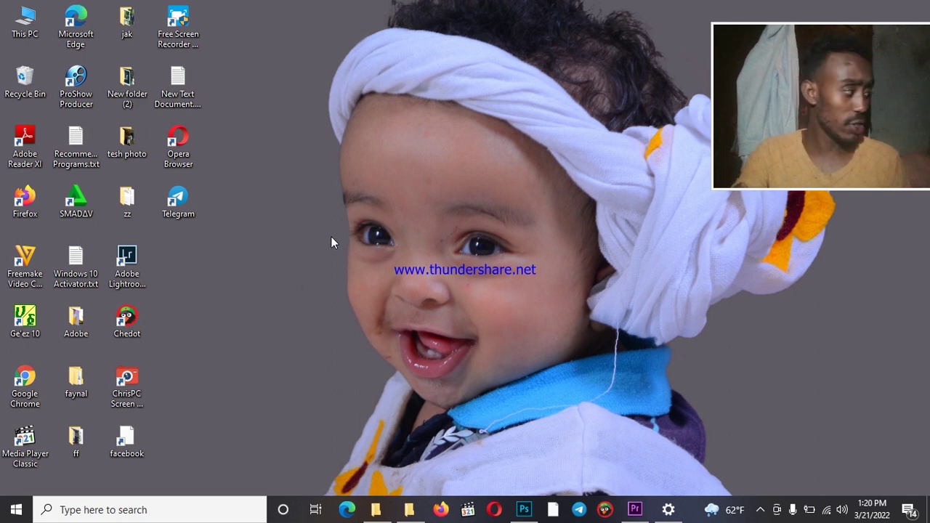
right_click(360, 248)
left_click(386, 286)
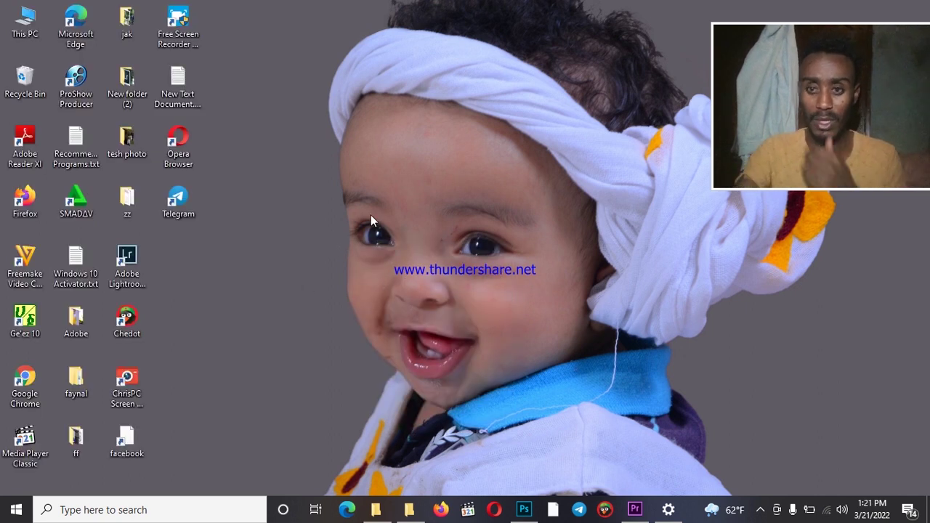
Switch to Photoshop and open the photo DSC_2454.JPG from Local Disk (E:)
left_click(526, 503)
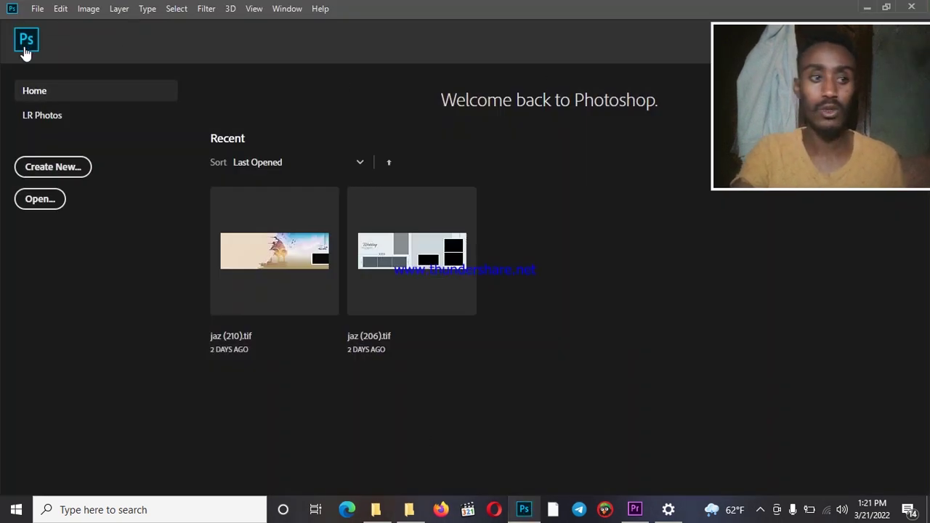
left_click(38, 10)
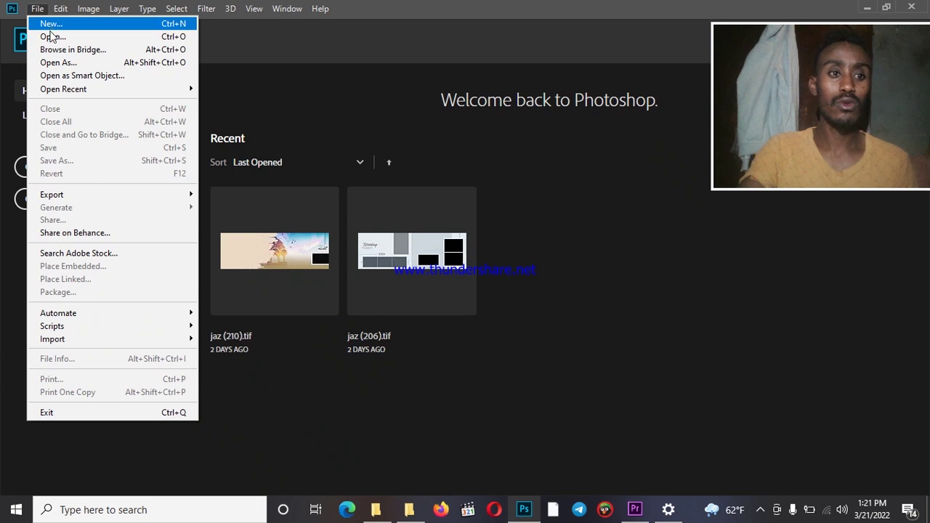
left_click(524, 254)
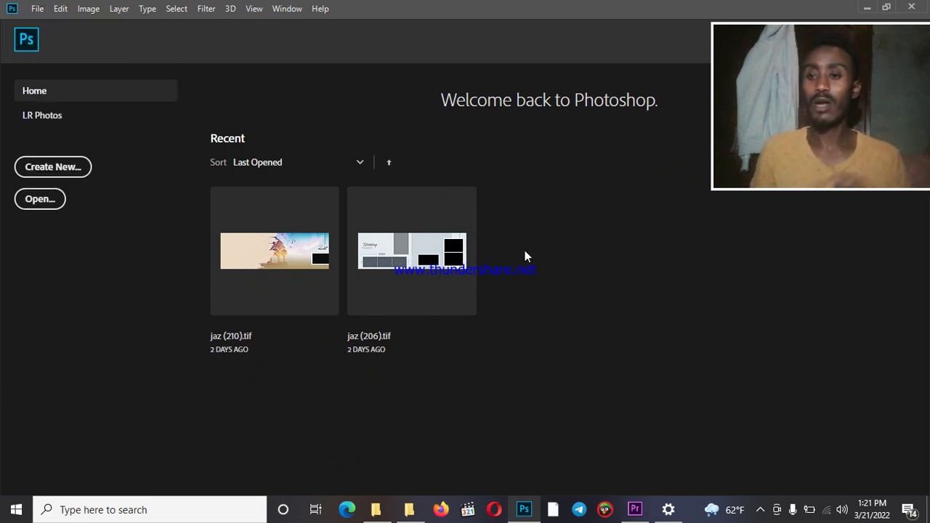
left_click(40, 9)
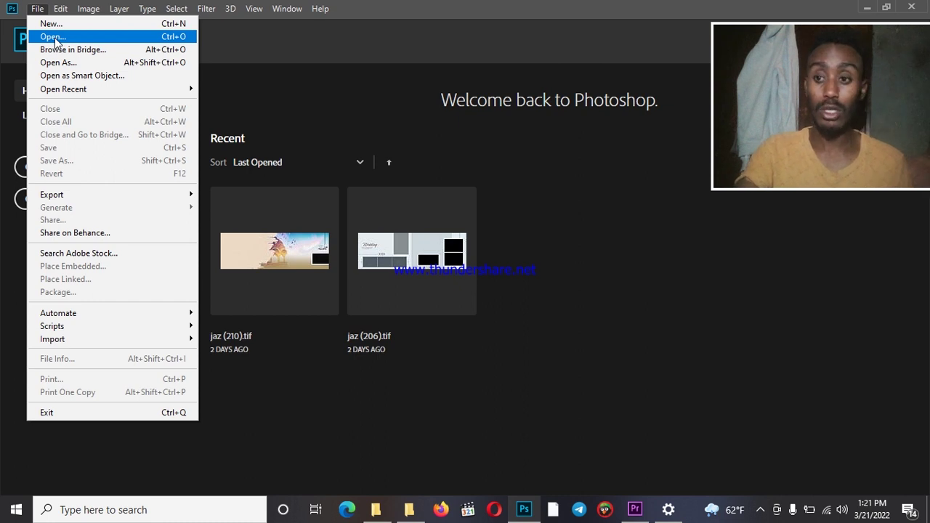
left_click(56, 37)
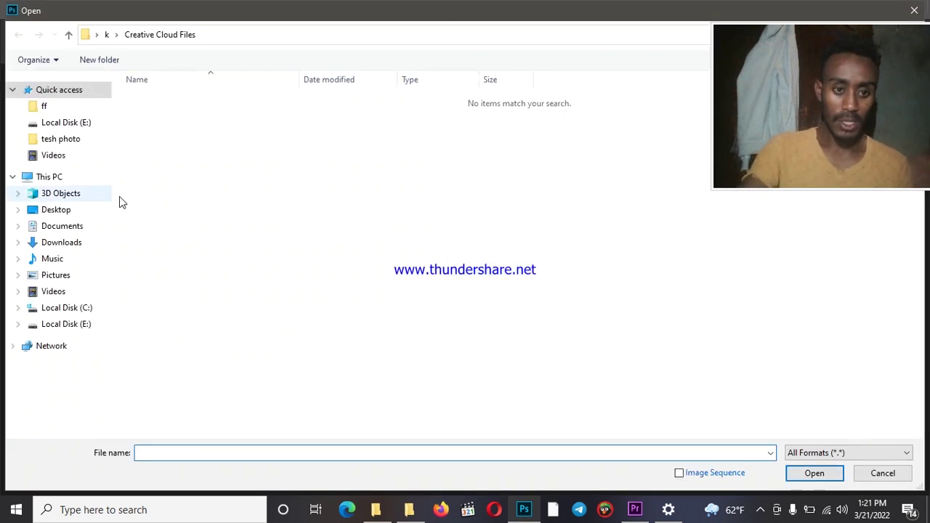
left_click(60, 327)
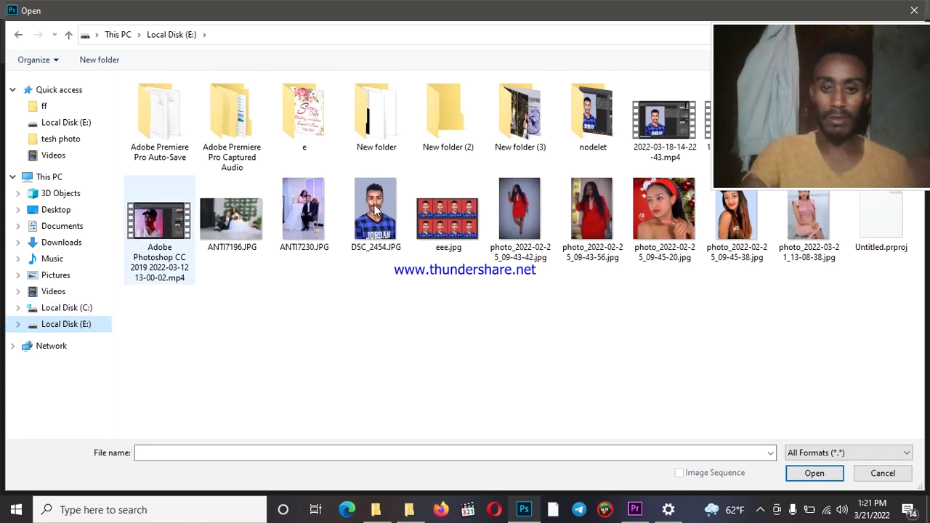
left_click(371, 232)
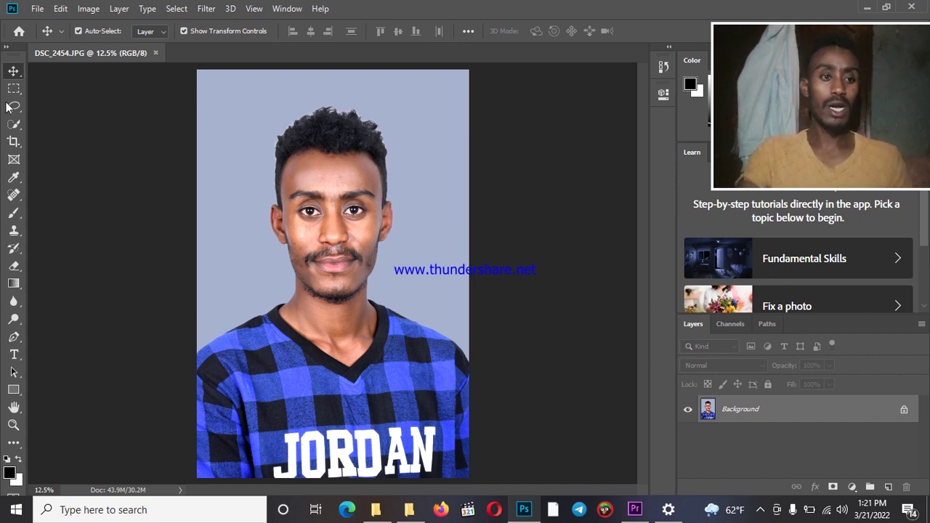
Select the whole blue-grey background around the man with the Quick Selection tool at brush size 100
left_click(12, 125)
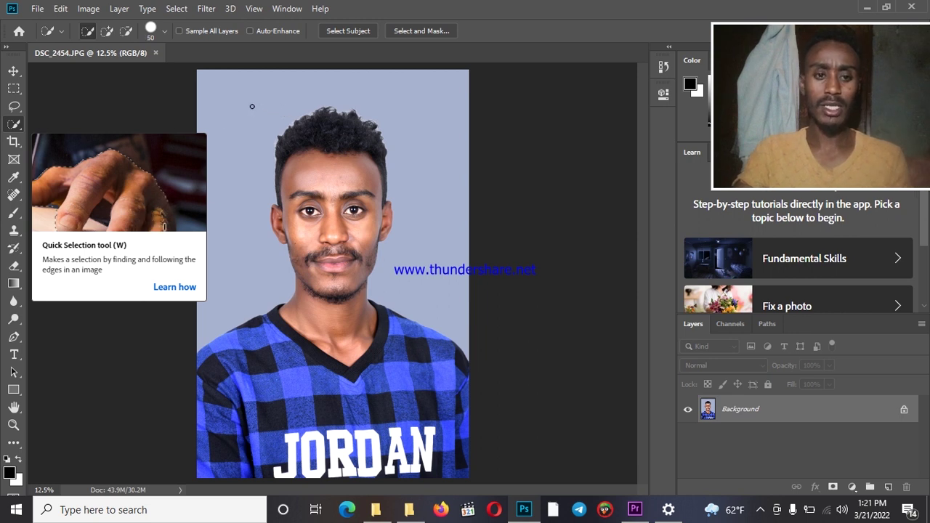
key("bracketright")
key("bracketright")
key("bracketright")
key("bracketright")
key("bracketright")
left_click_drag(229, 195, 240, 196)
left_click(440, 116)
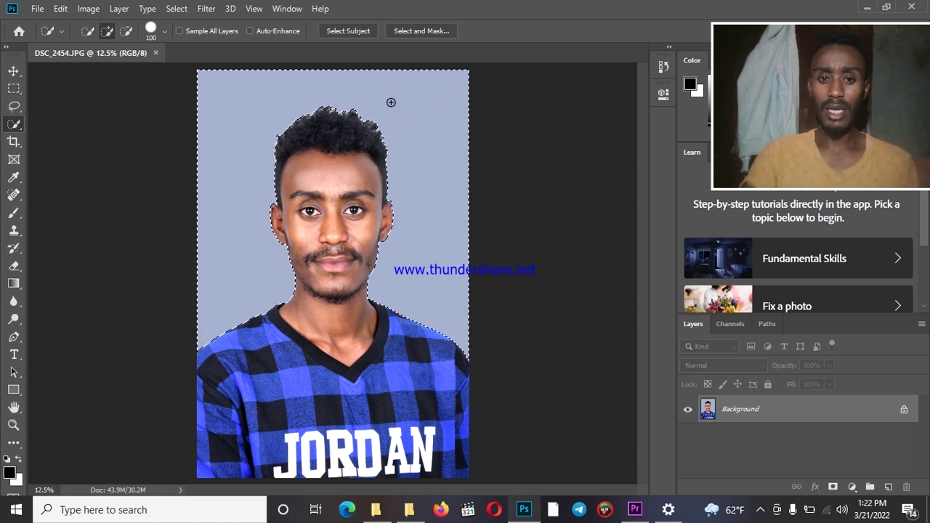
Feather the background selection with a radius of 5 pixels
right_click(391, 104)
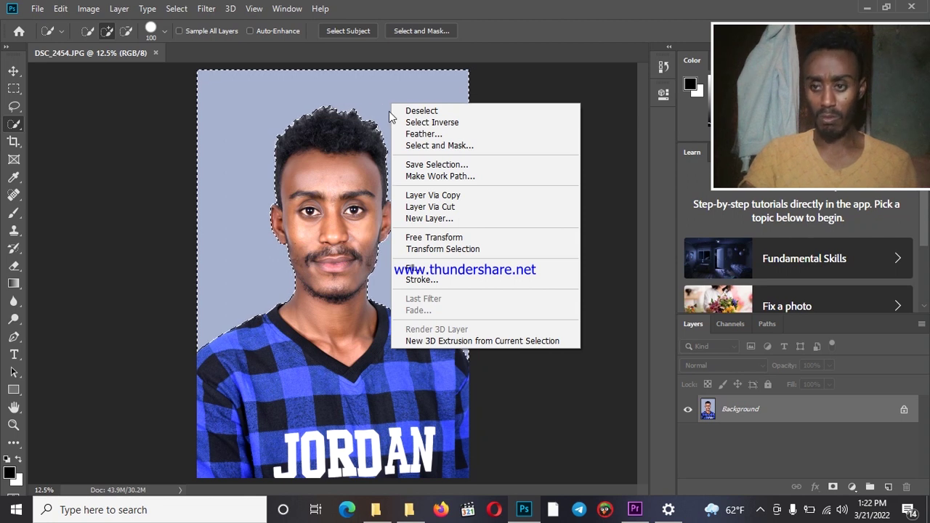
left_click(423, 133)
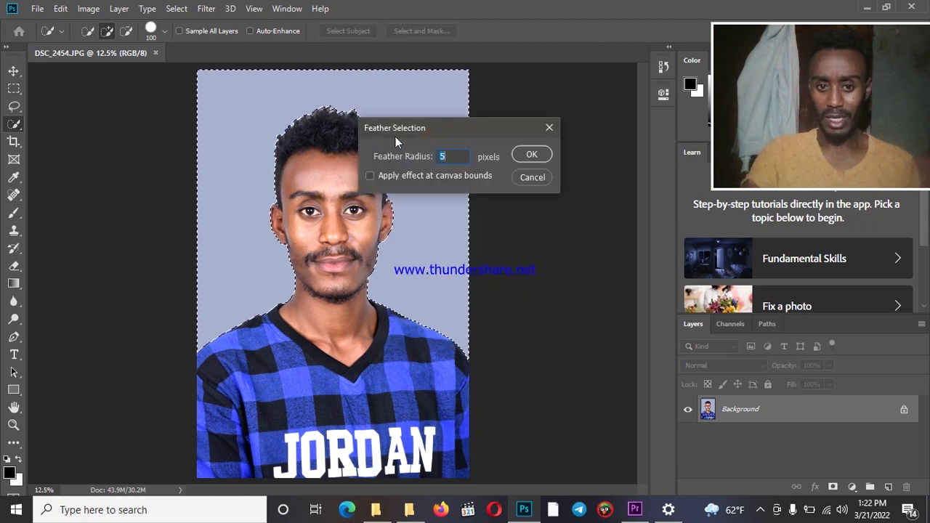
left_click(530, 155)
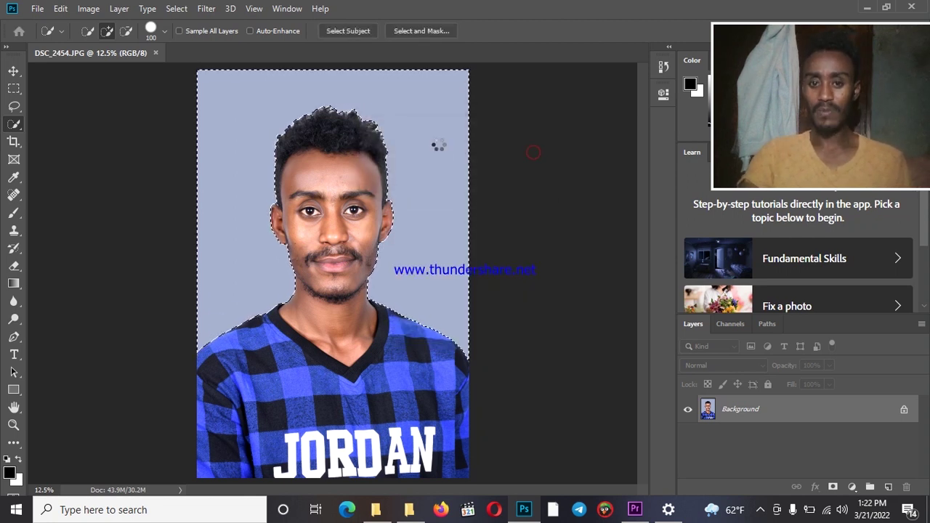
Invert the selection to the man and copy him onto a new layer
right_click(414, 144)
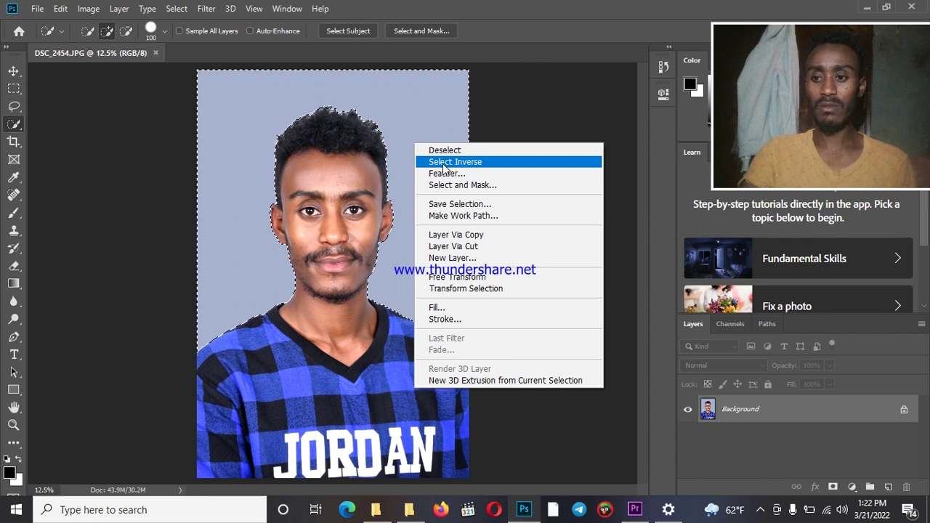
left_click(442, 163)
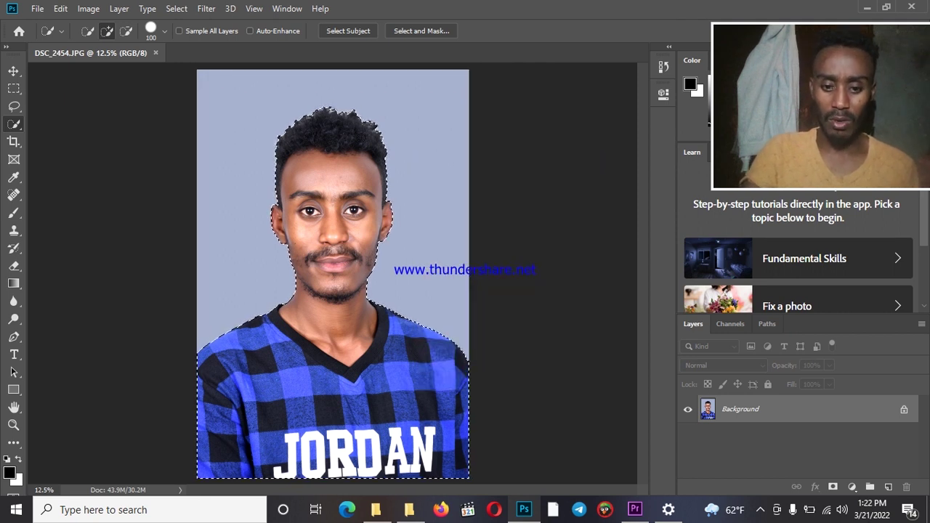
right_click(322, 148)
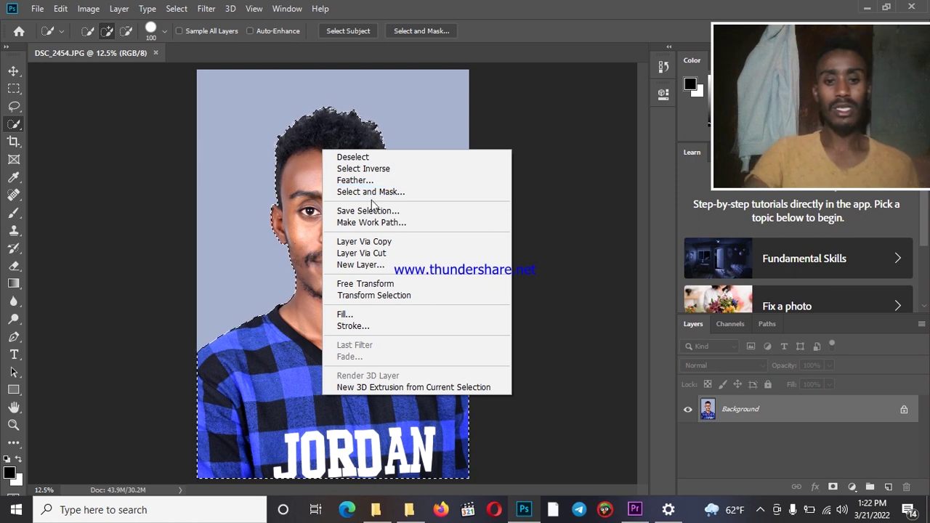
left_click(364, 241)
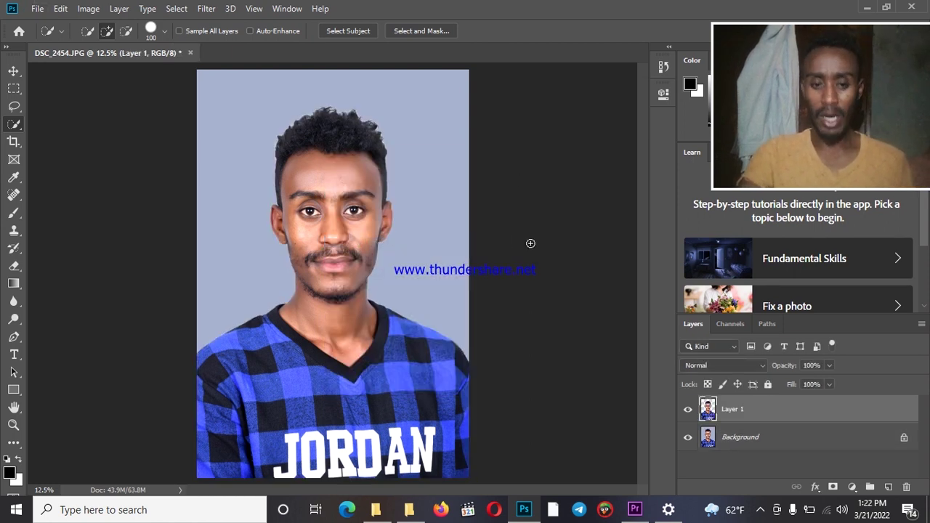
Add a new empty layer above the cutout and fill it with black using the Paint Bucket tool
left_click(886, 487)
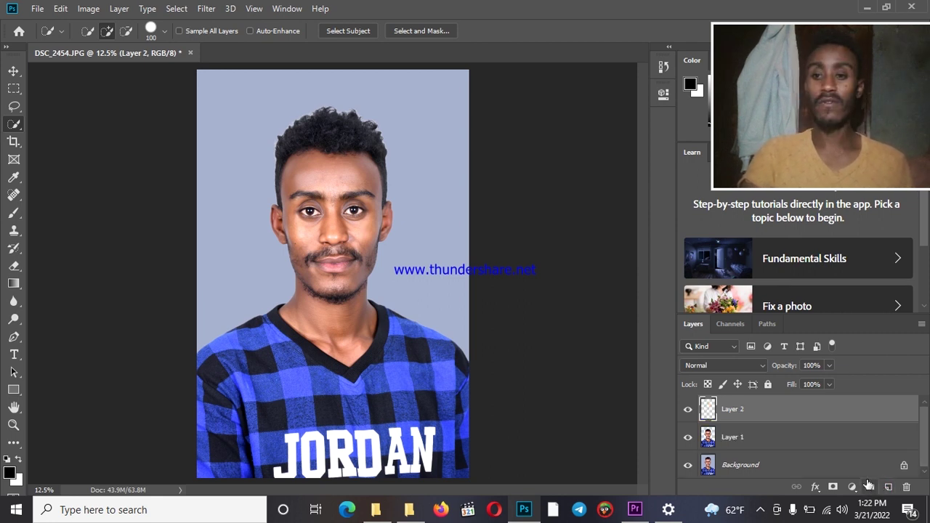
left_click(13, 288)
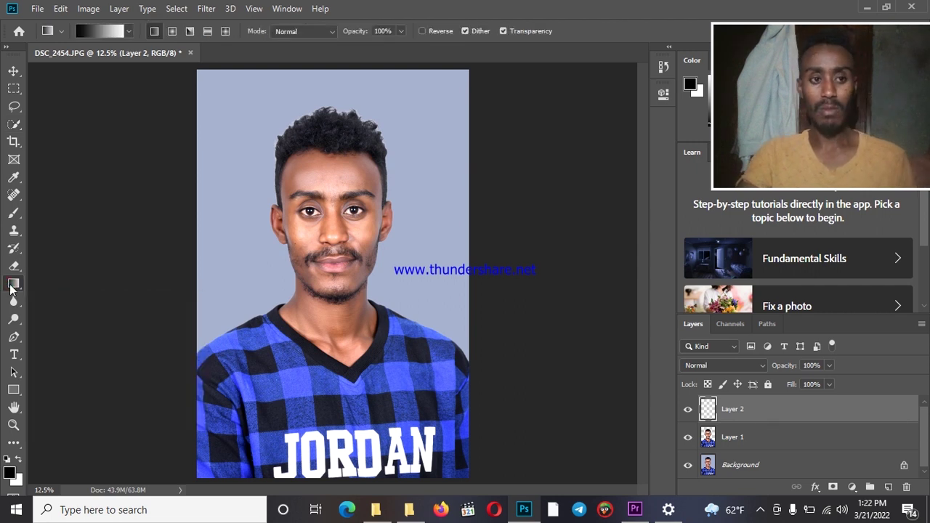
right_click(10, 289)
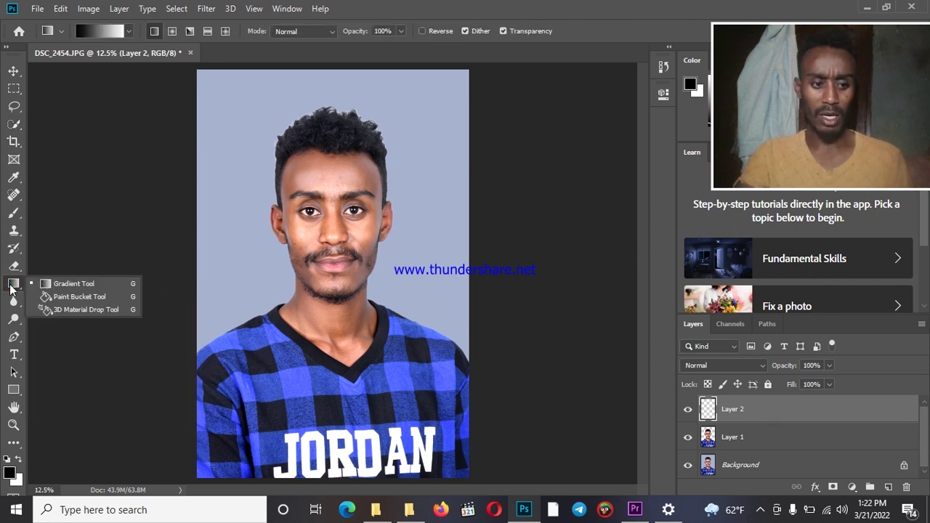
left_click(55, 300)
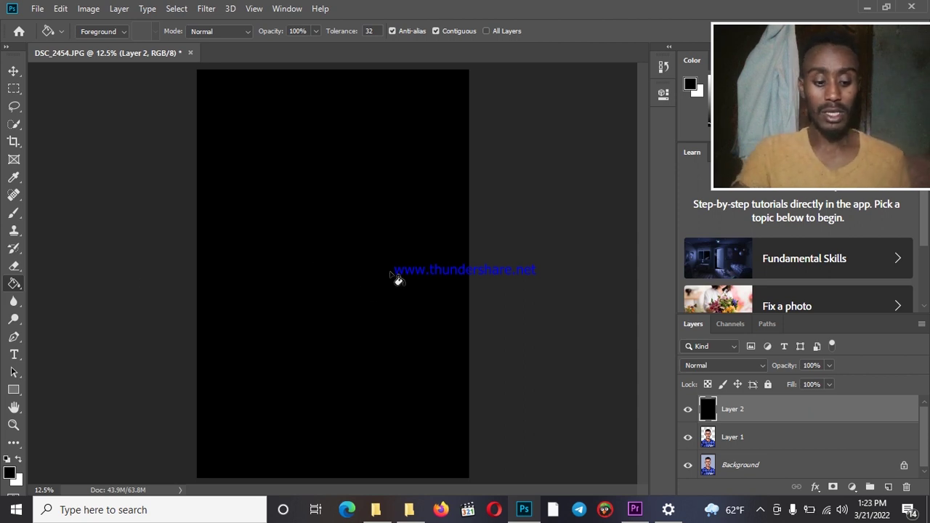
Set the foreground colour to white and fill Layer 2 with it
left_click(9, 474)
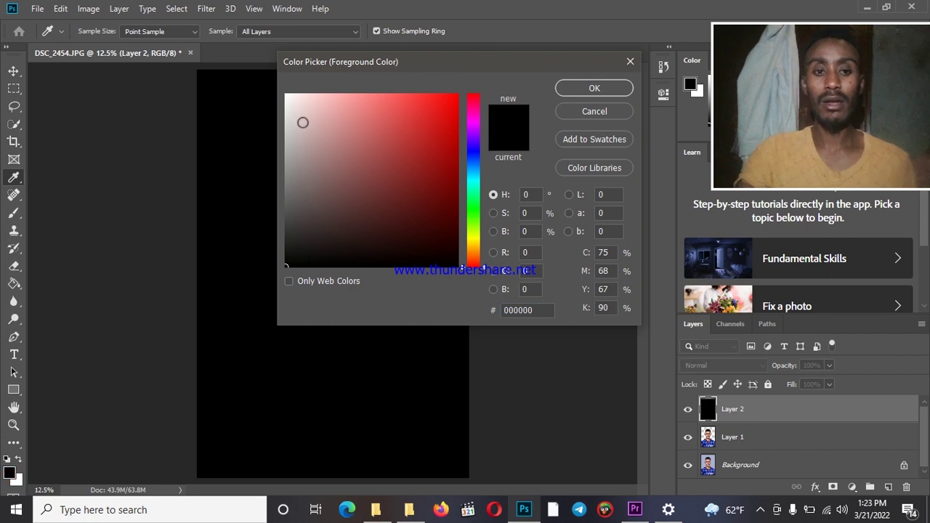
left_click_drag(303, 112, 290, 101)
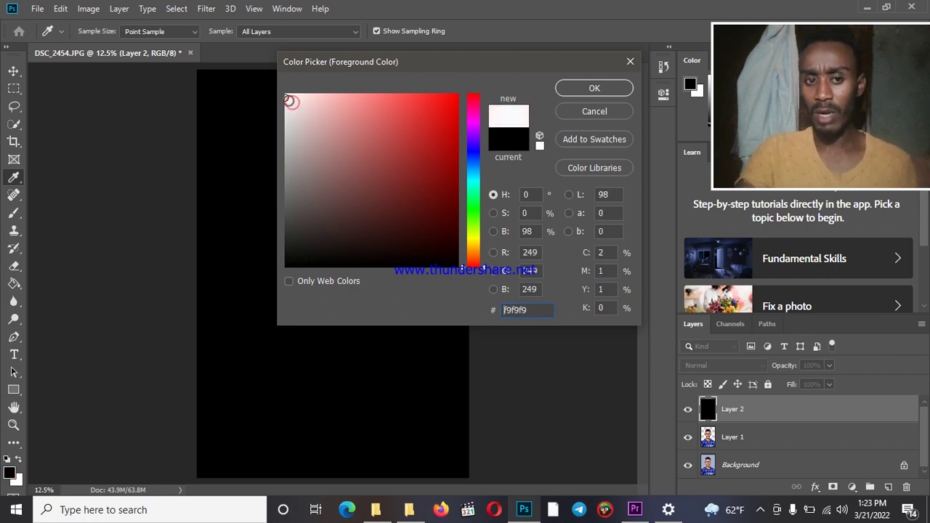
left_click(574, 92)
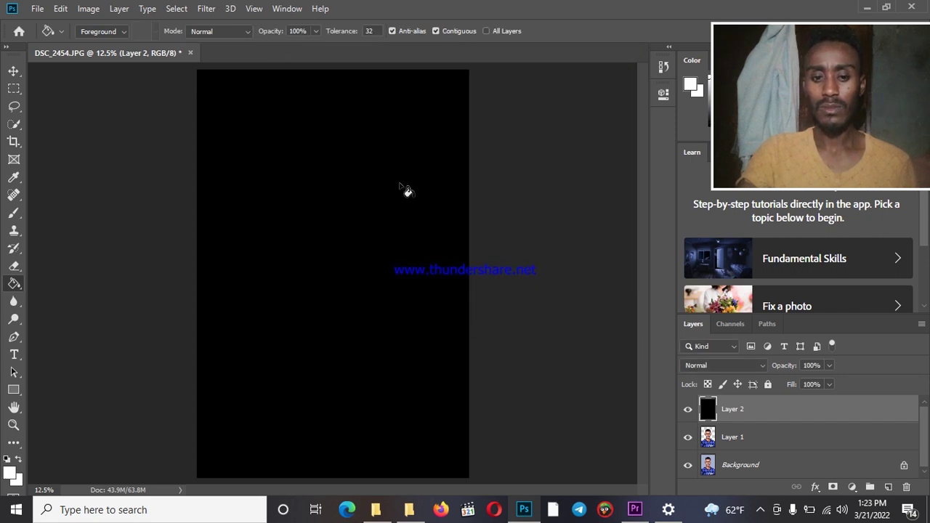
left_click(360, 183)
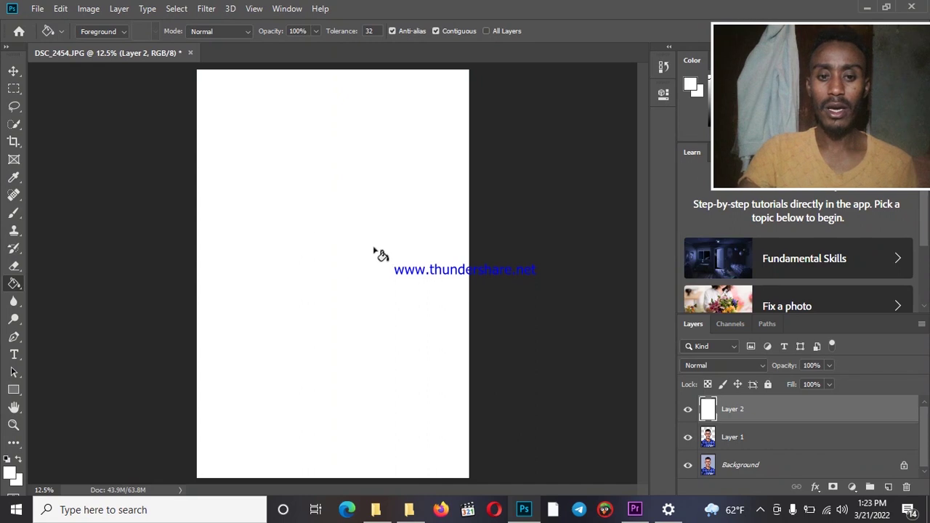
Move the man's cutout, Layer 1, above the white Layer 2 in the layer order
left_click(733, 445)
left_click_drag(727, 450, 721, 410)
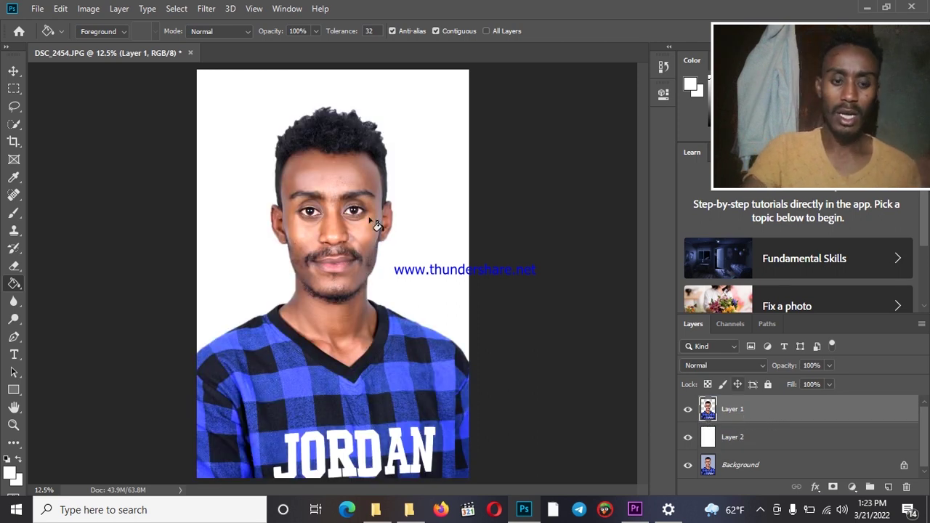
Examine the cutout's hair edges up close and compare the portrait with the white layer hidden and shown
scroll(342, 104, "up", 3)
scroll(335, 104, "up", 4)
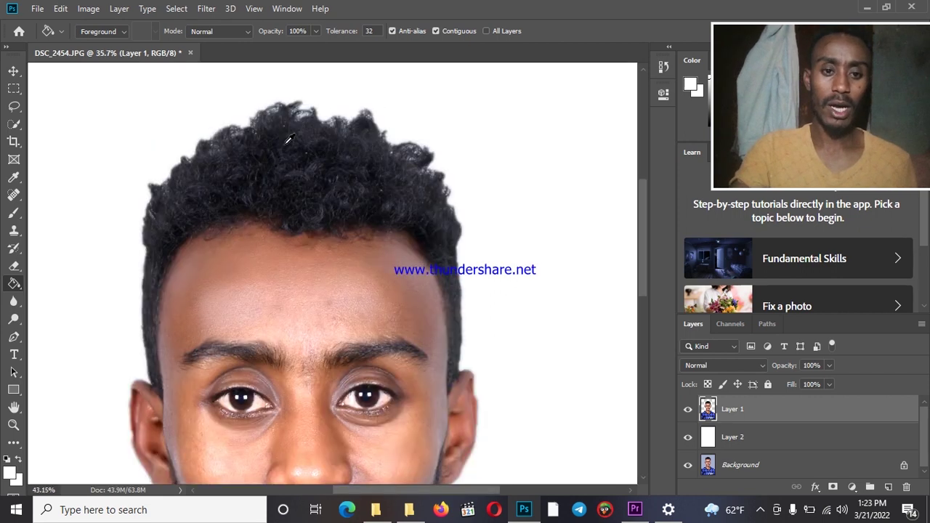
scroll(289, 139, "down", 5)
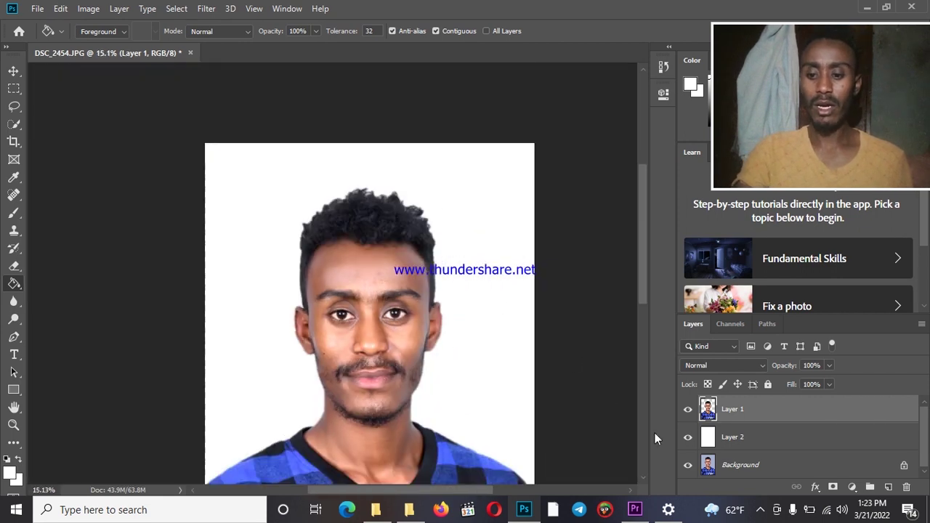
left_click(688, 438)
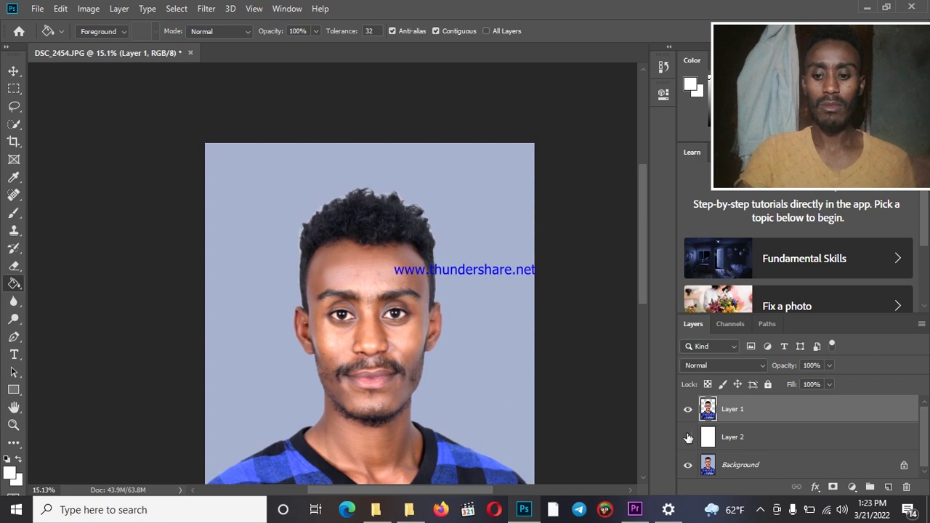
left_click(687, 439)
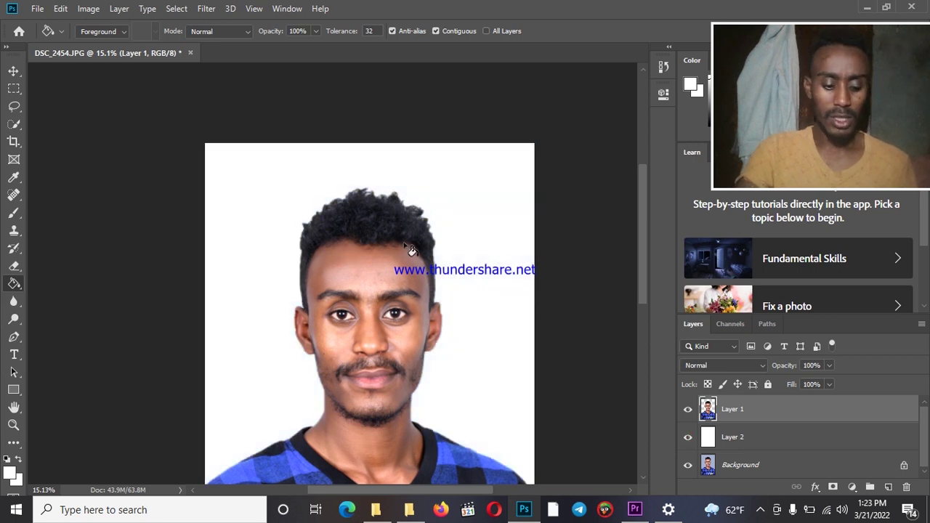
scroll(455, 249, "up", 6)
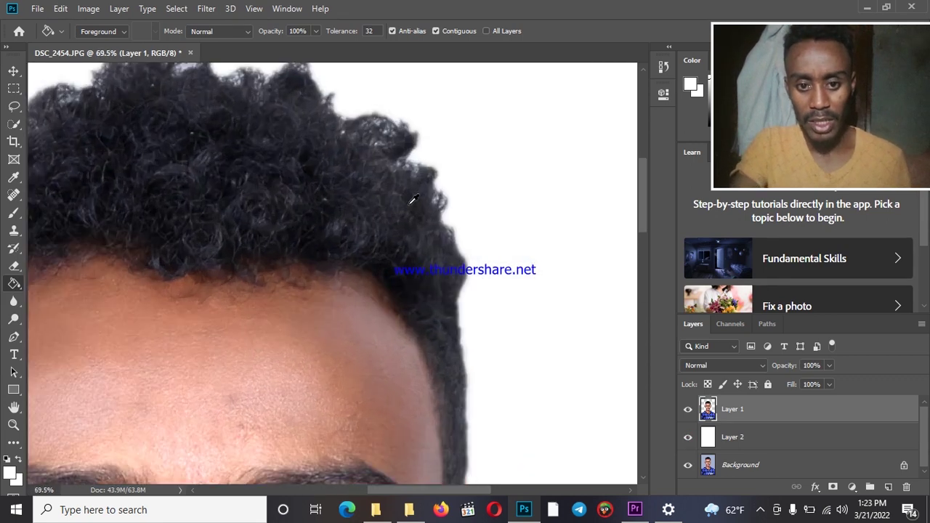
left_click_drag(307, 158, 469, 266)
left_click_drag(312, 219, 434, 191)
left_click_drag(319, 261, 295, 232)
right_click(285, 207)
left_click(324, 216)
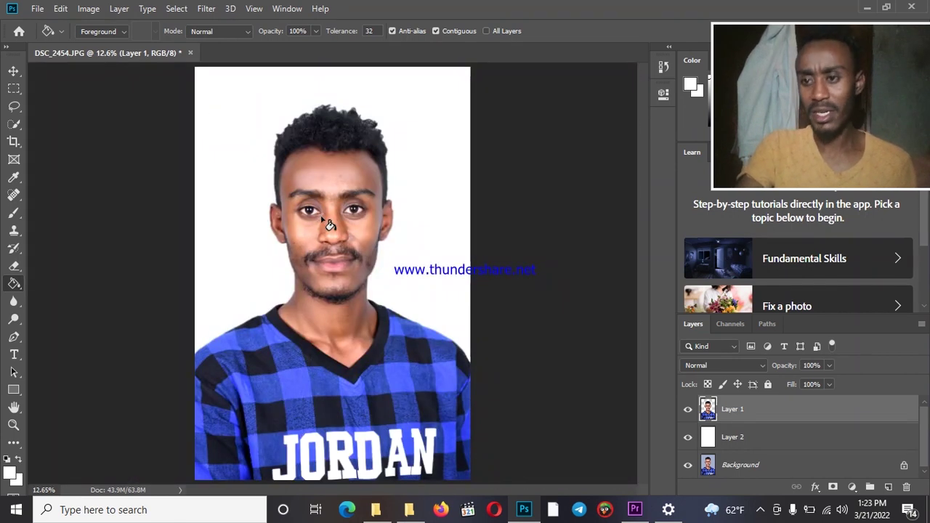
scroll(293, 185, "up", 3)
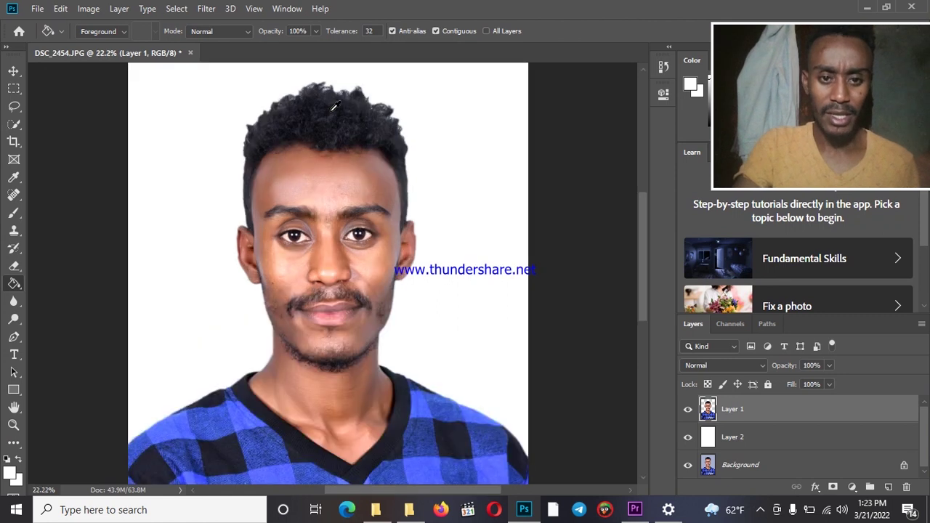
Flatten all layers into a single Background layer
left_click_drag(333, 154, 312, 180)
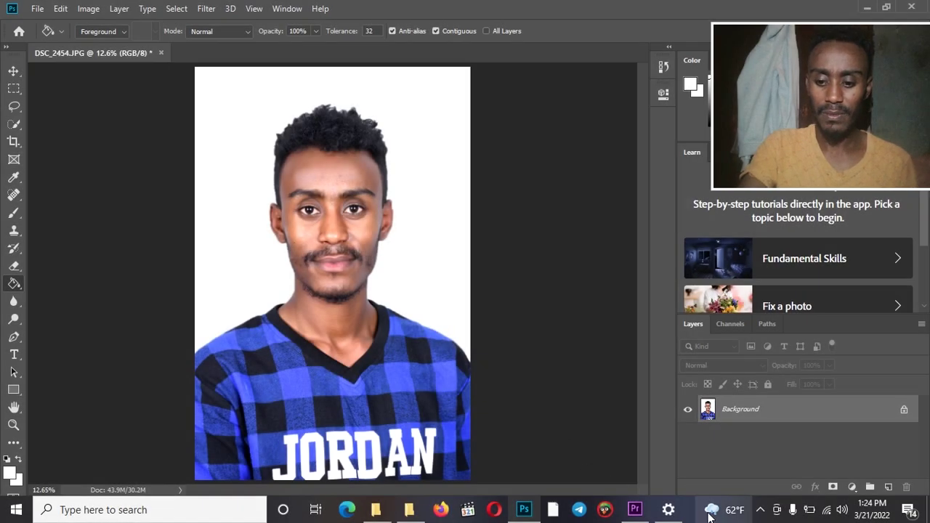
mouse_move(669, 513)
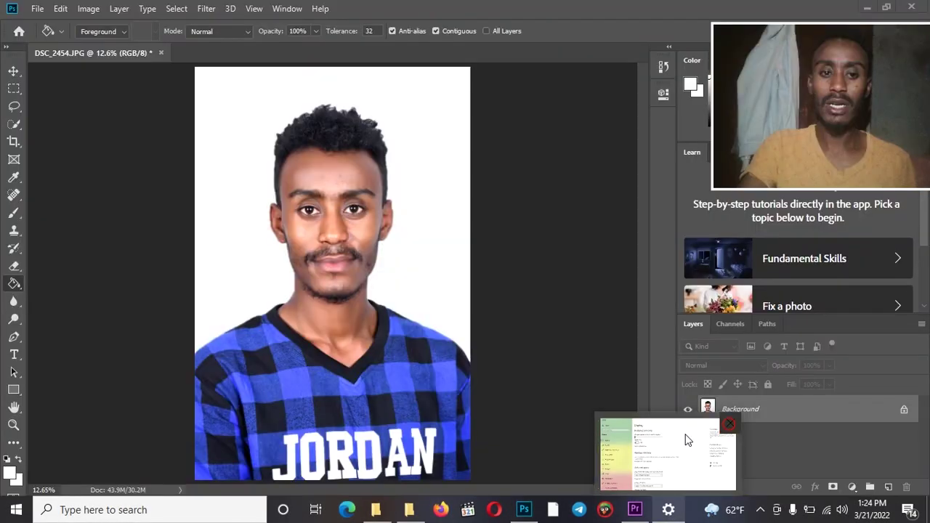
Close the Windows Settings window left open behind the portrait
left_click(729, 424)
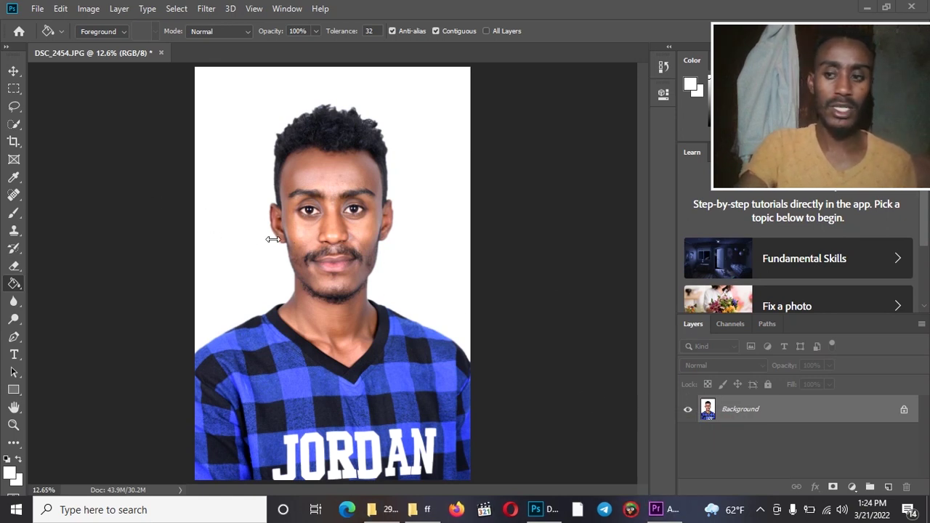
scroll(305, 181, "up", 2)
scroll(305, 181, "down", 2)
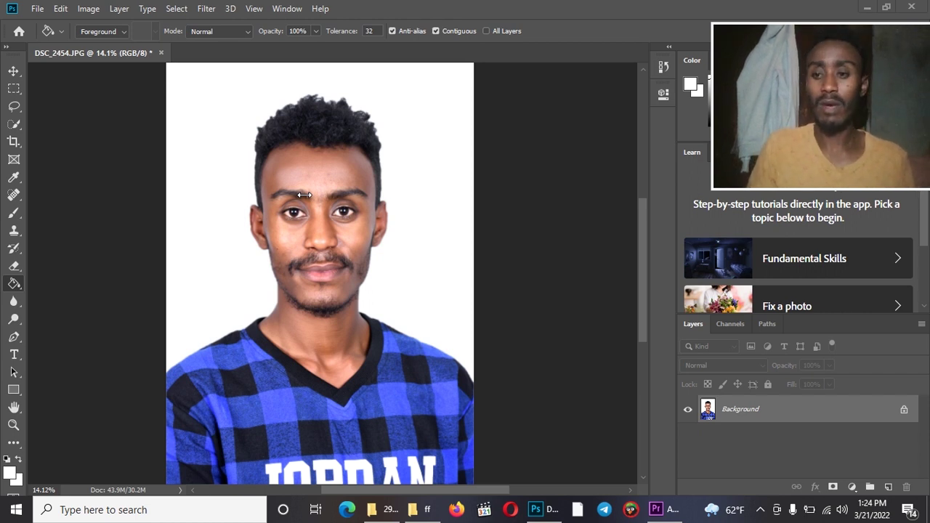
left_click(565, 153)
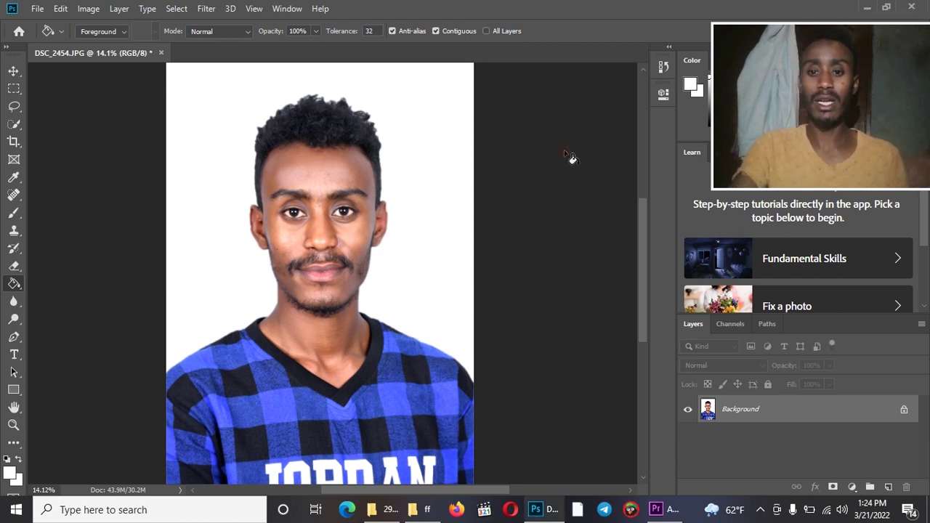
Brighten the portrait with Curves by raising the RGB curve's midpoint to output 138, comparing with the preview off and on before applying
key("ctrl+m")
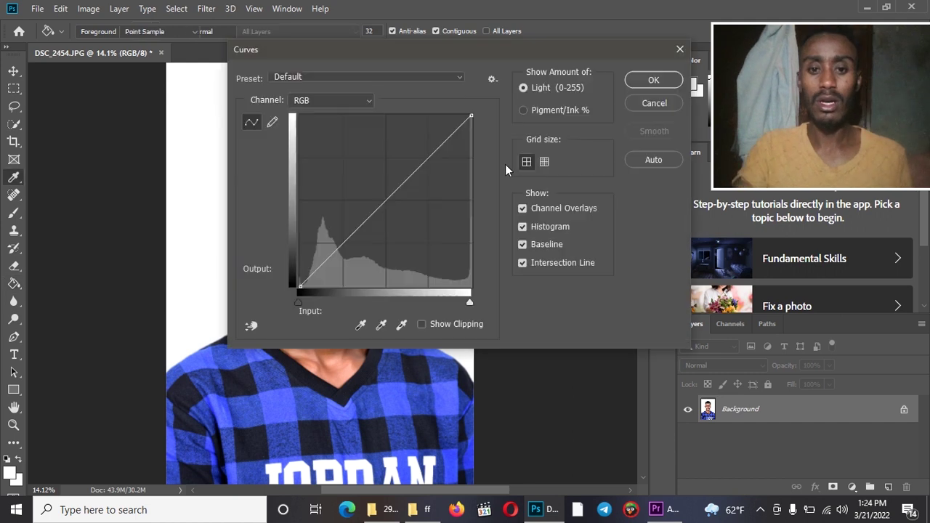
left_click_drag(427, 55, 600, 241)
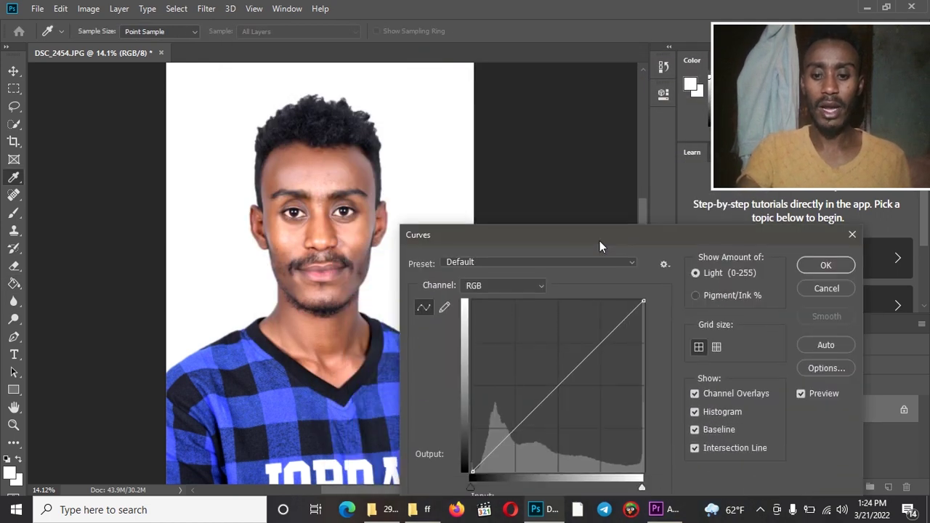
left_click(558, 378)
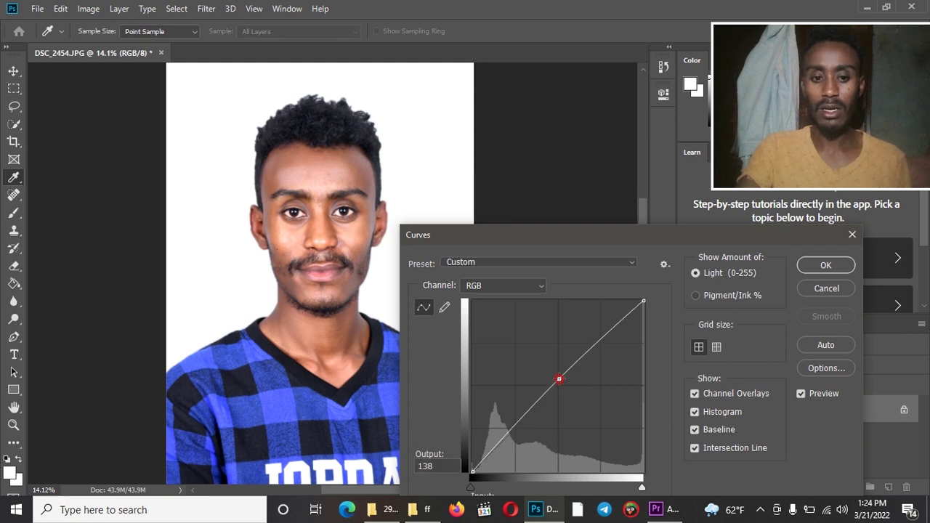
left_click(827, 394)
left_click(827, 395)
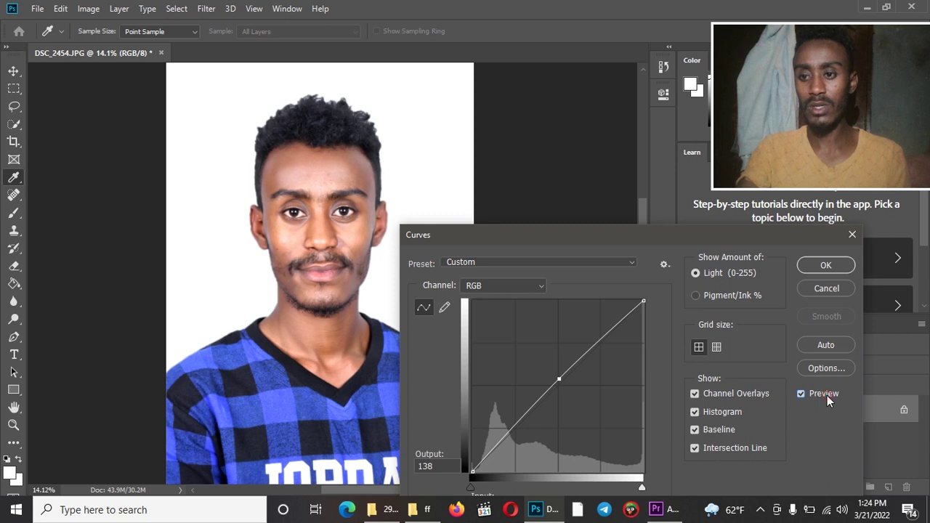
left_click(827, 395)
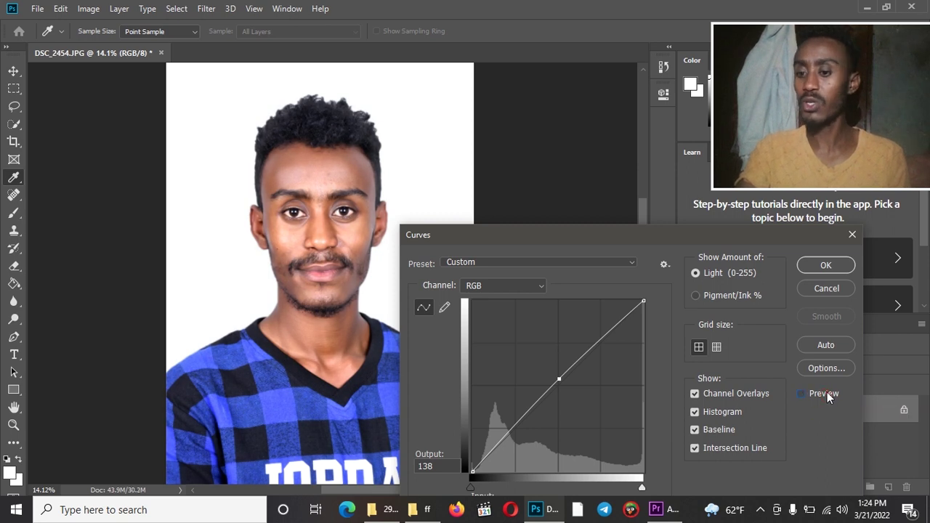
left_click(827, 395)
left_click(826, 265)
key("g")
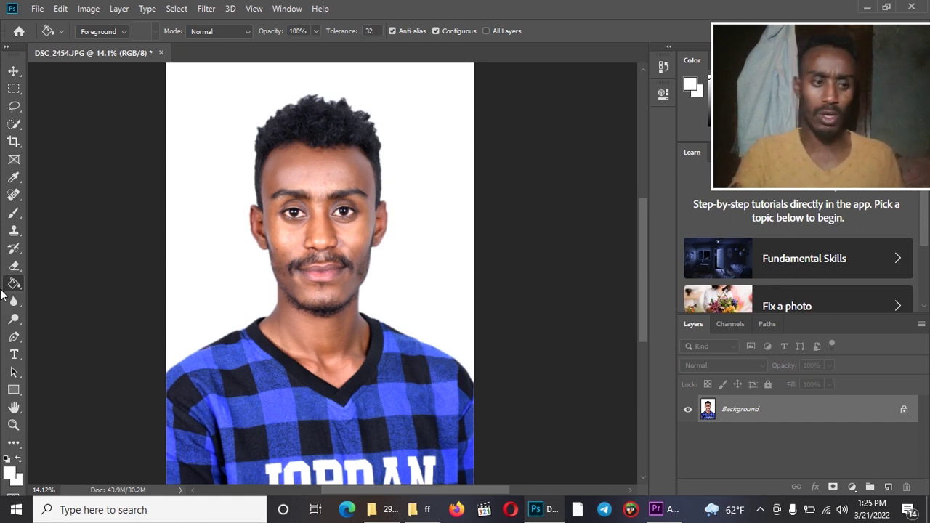
Set the Crop tool to W x H x Resolution with a width of 3 cm and a height of 4 cm
left_click(12, 142)
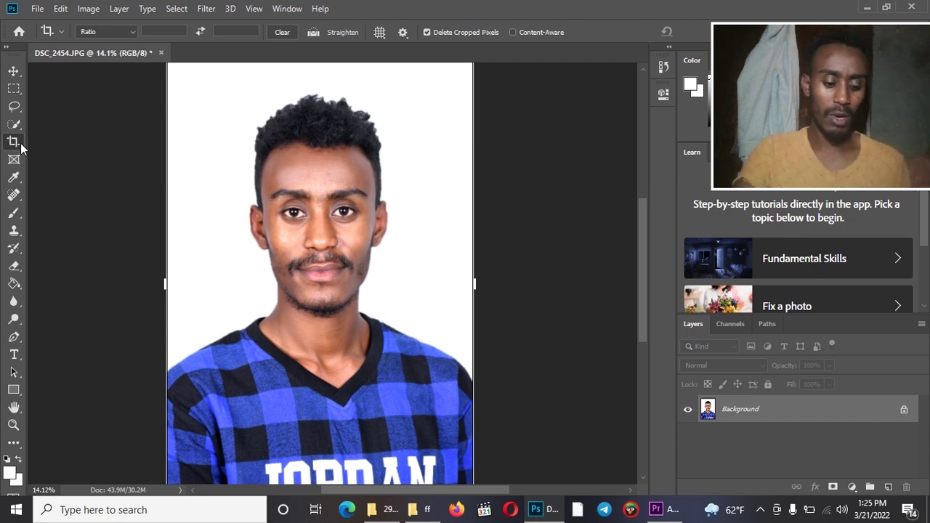
key("ctrl+0")
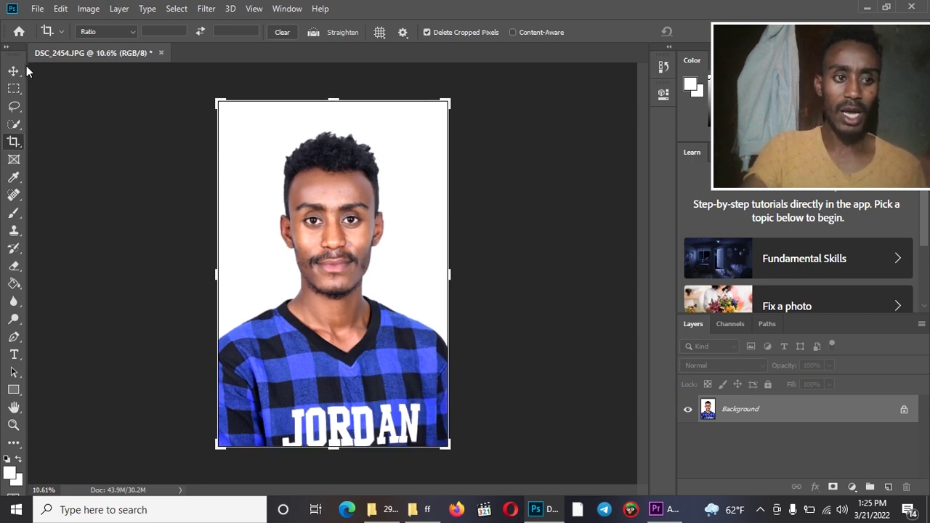
left_click(131, 32)
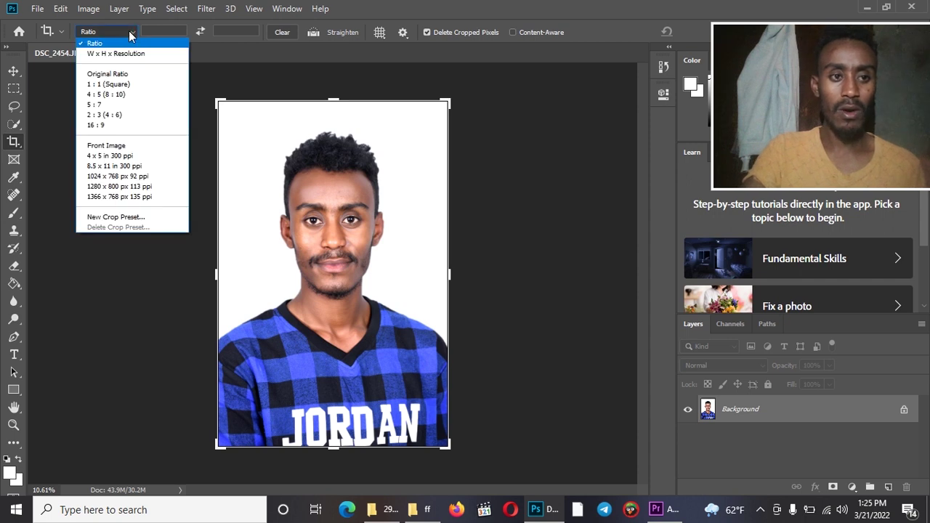
left_click(120, 54)
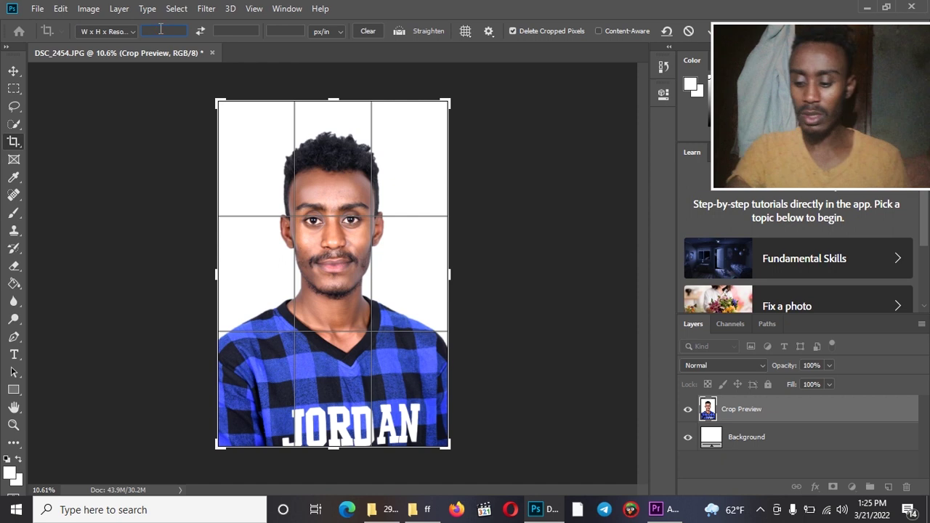
type("3 cm")
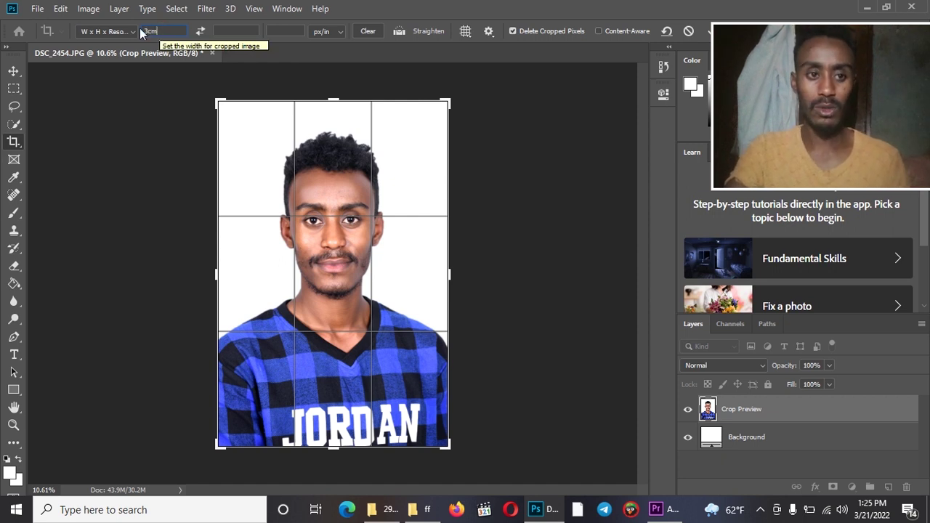
left_click(240, 31)
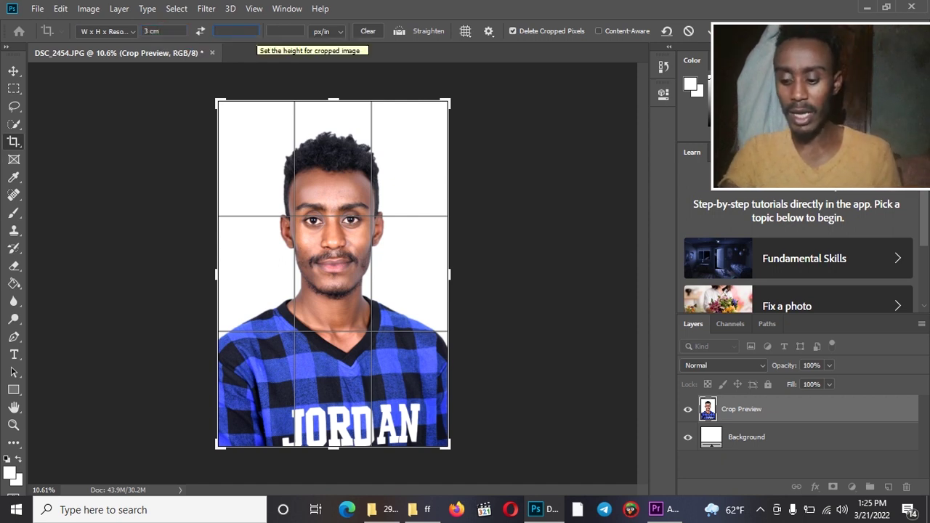
type("4cm")
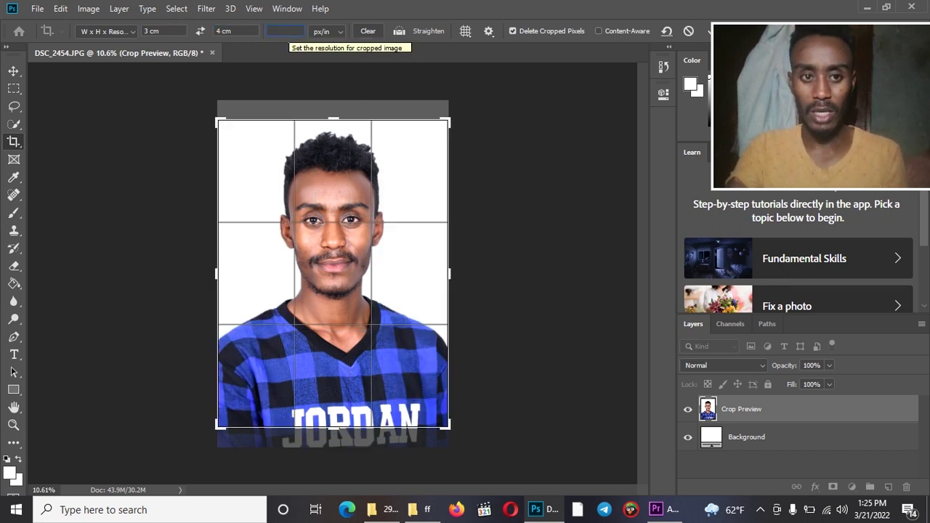
Set the crop resolution to 300 px/cm
type("300")
left_click(340, 33)
left_click(324, 51)
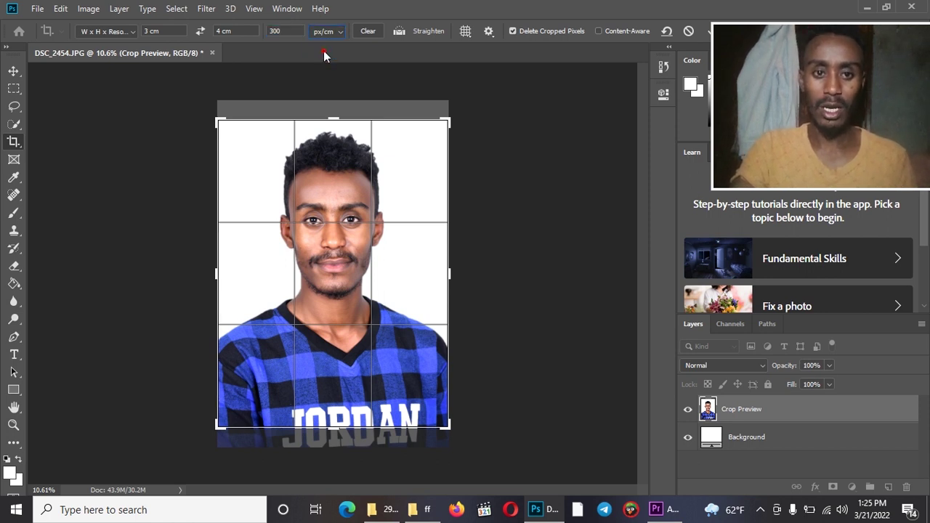
left_click(287, 30)
type("300")
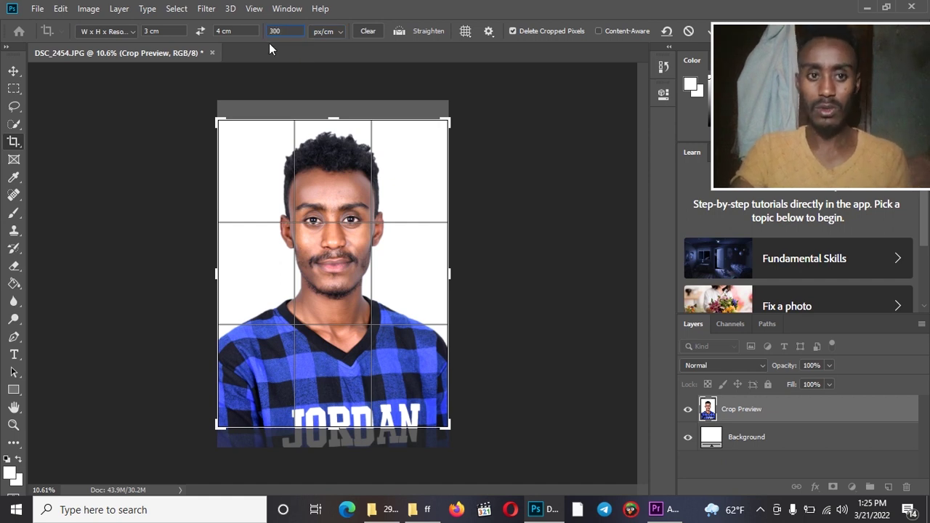
key("Return")
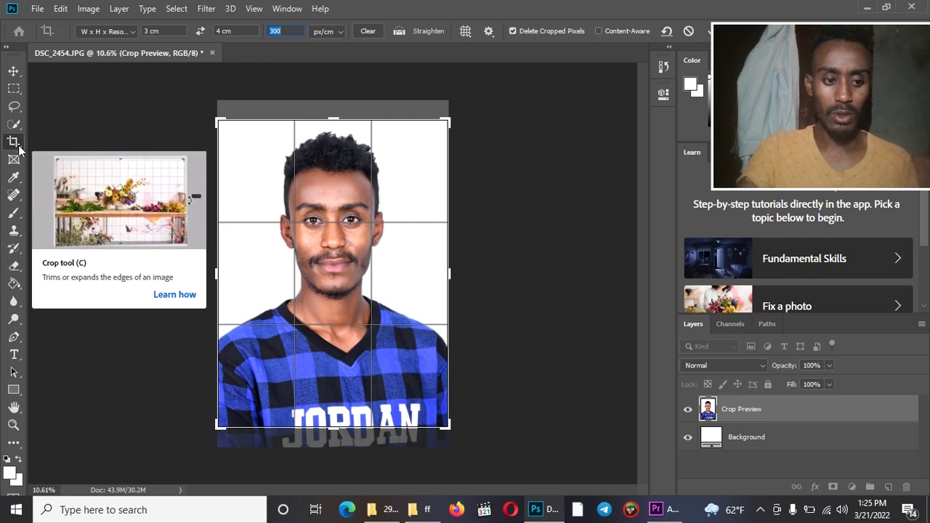
Shrink the crop frame around the man's head and shoulders so the JORDAN lettering is cut off, and apply the crop
left_click_drag(330, 425, 332, 408)
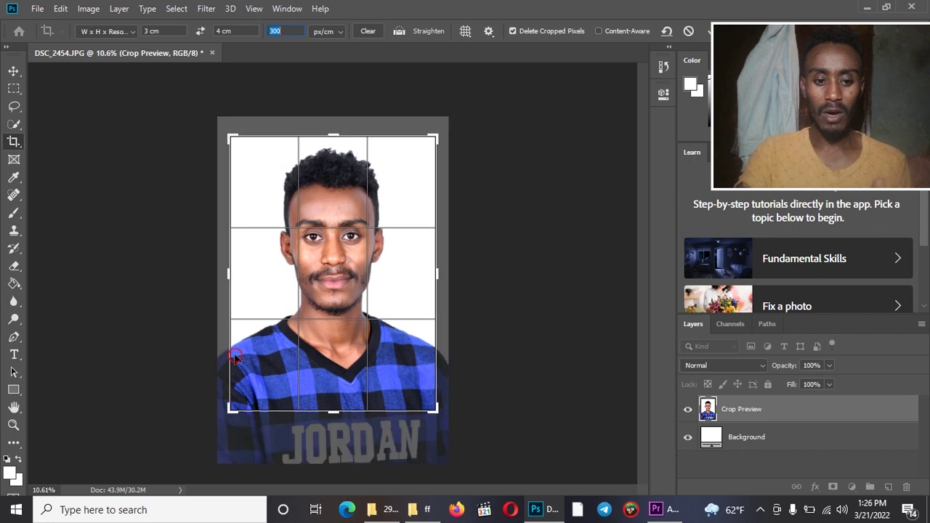
left_click(386, 369)
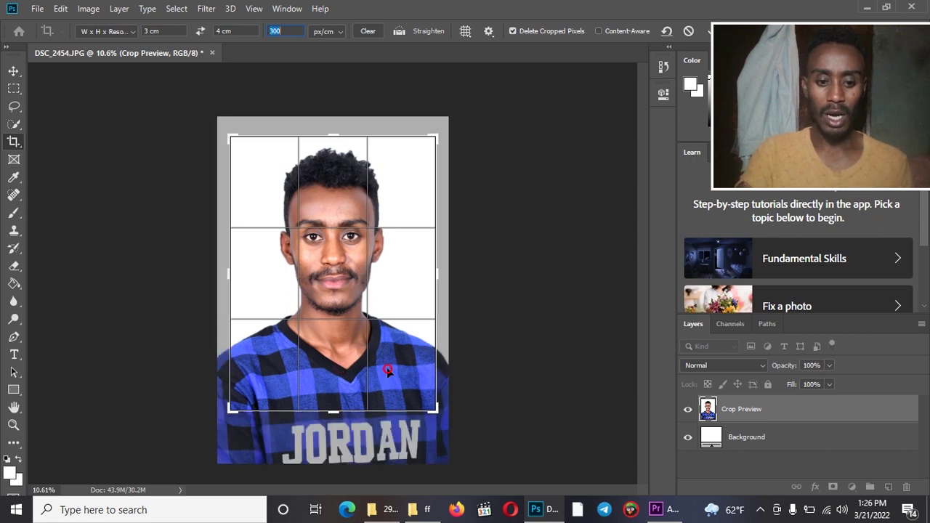
left_click(383, 372)
left_click_drag(383, 372, 395, 376)
double_click(396, 377)
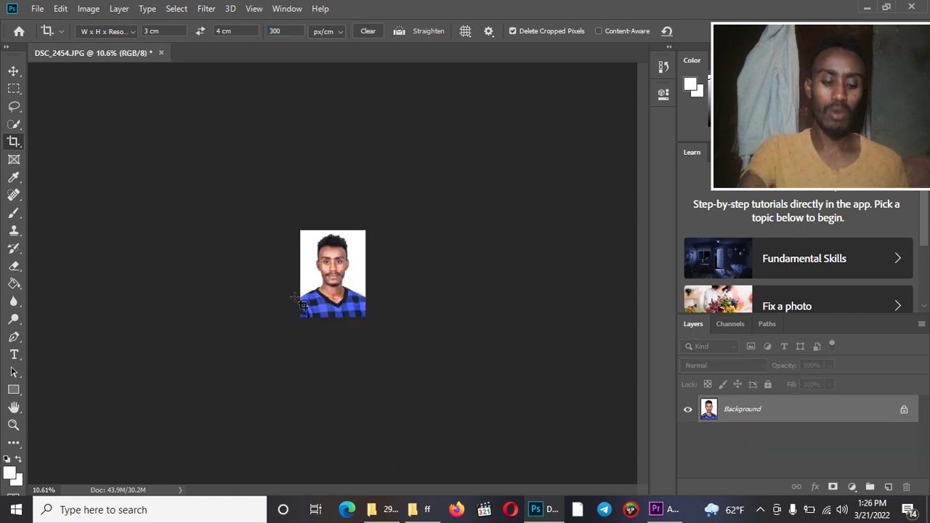
scroll(285, 289, "up", 5)
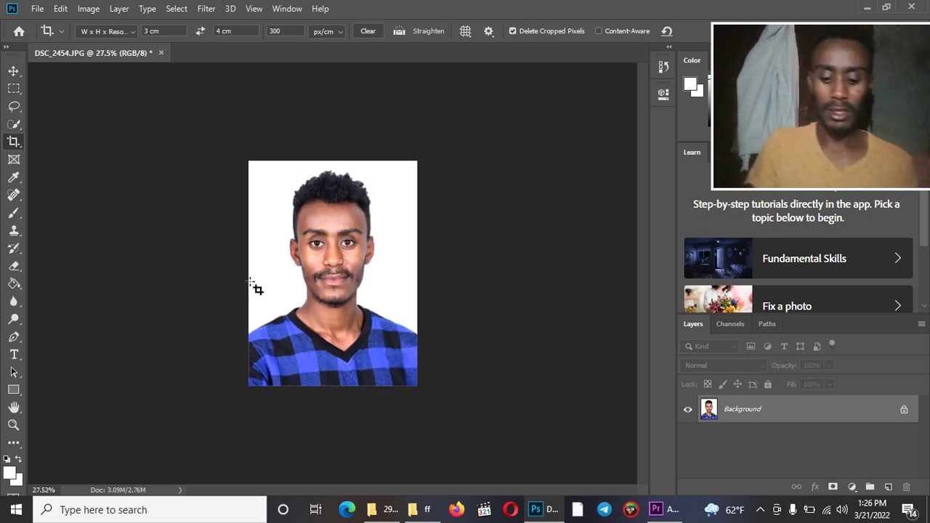
key("ctrl")
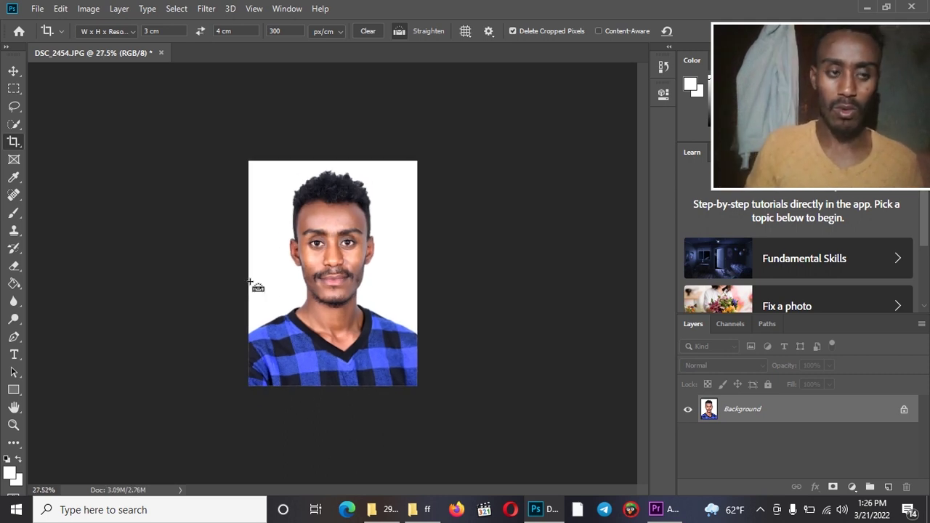
Start a new document and name it ab
left_click(38, 9)
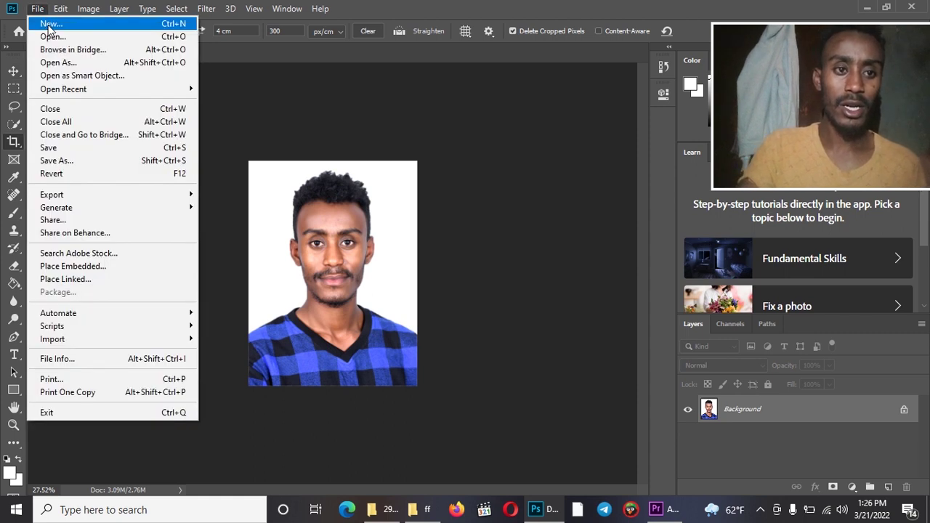
left_click(49, 26)
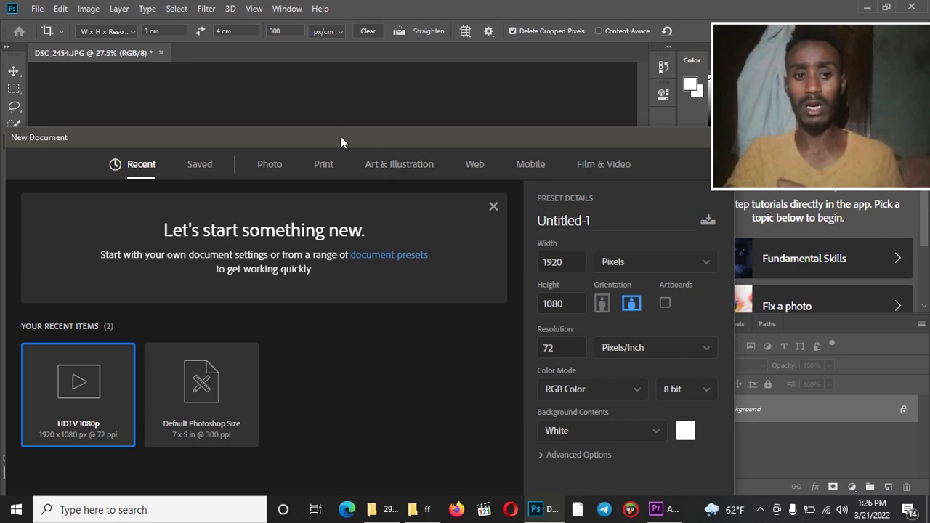
left_click_drag(341, 134, 370, 114)
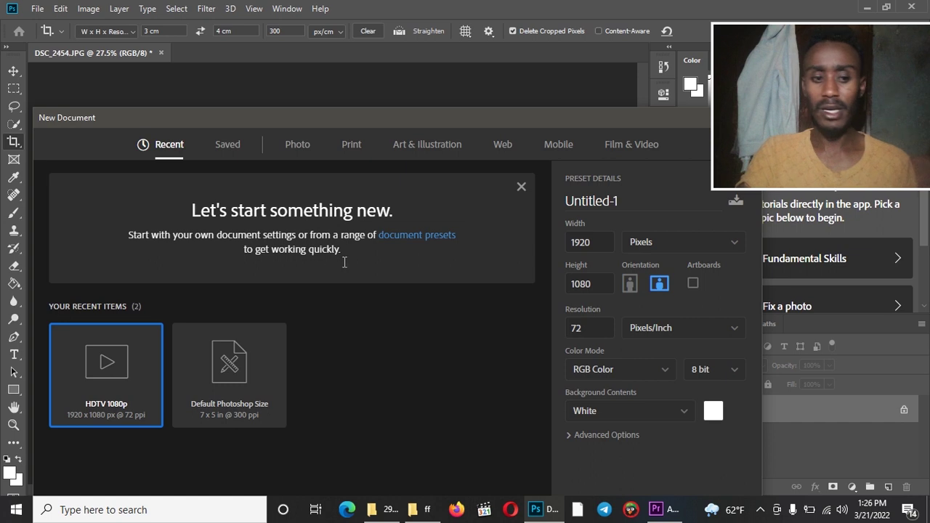
left_click_drag(249, 120, 254, 102)
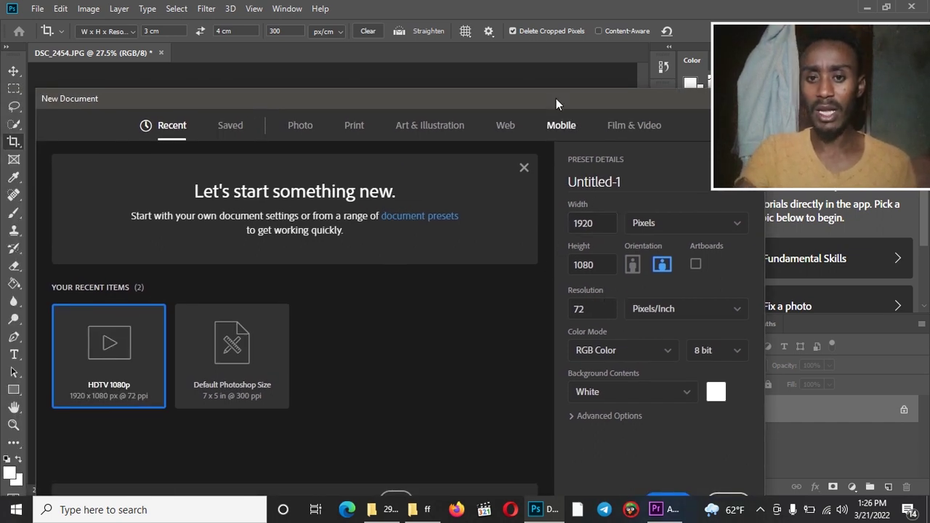
left_click_drag(556, 98, 481, 123)
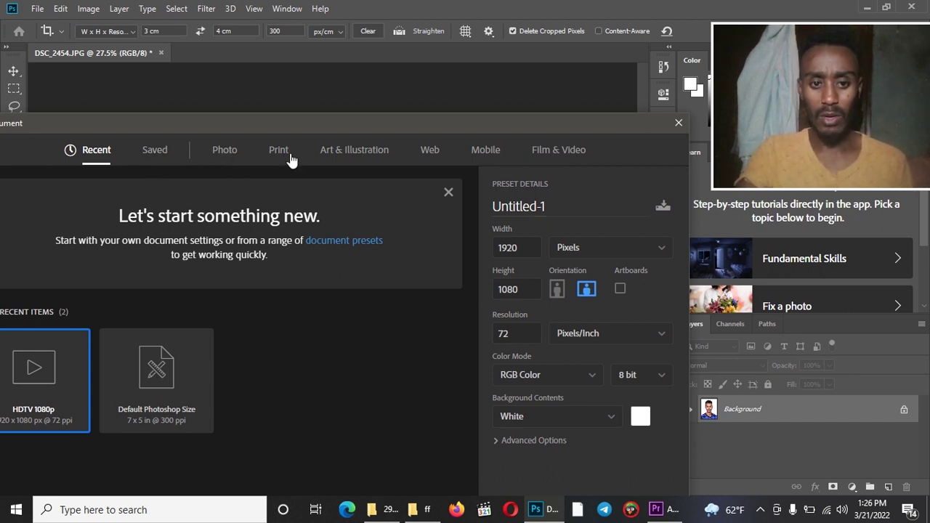
left_click(550, 207)
double_click(548, 207)
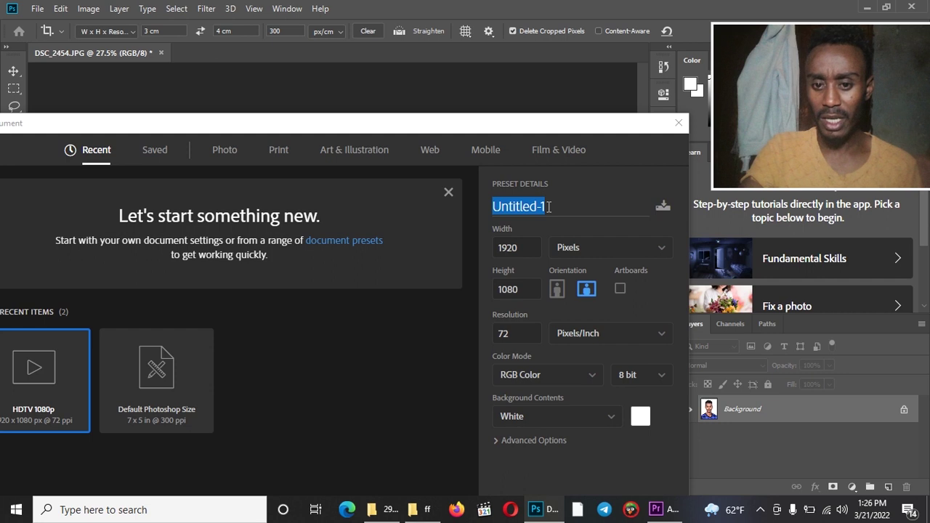
type("av")
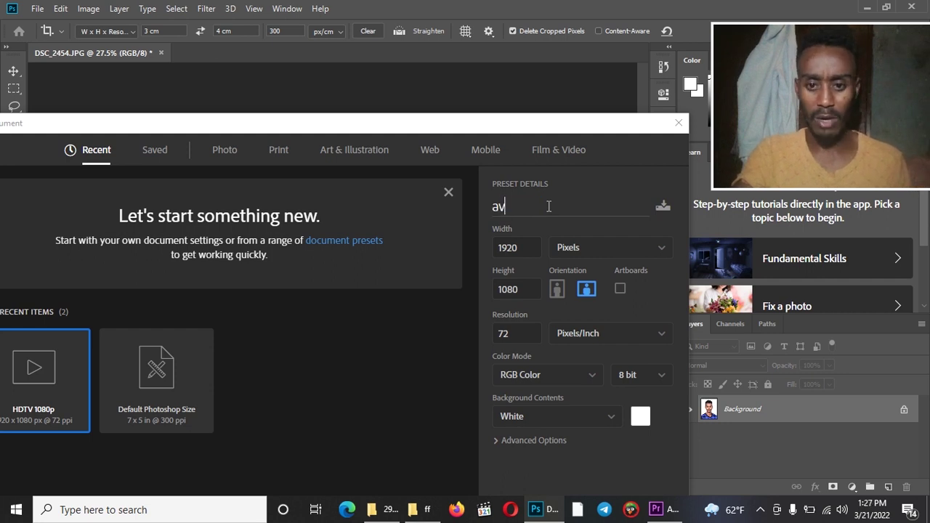
key("BackSpace")
type("b")
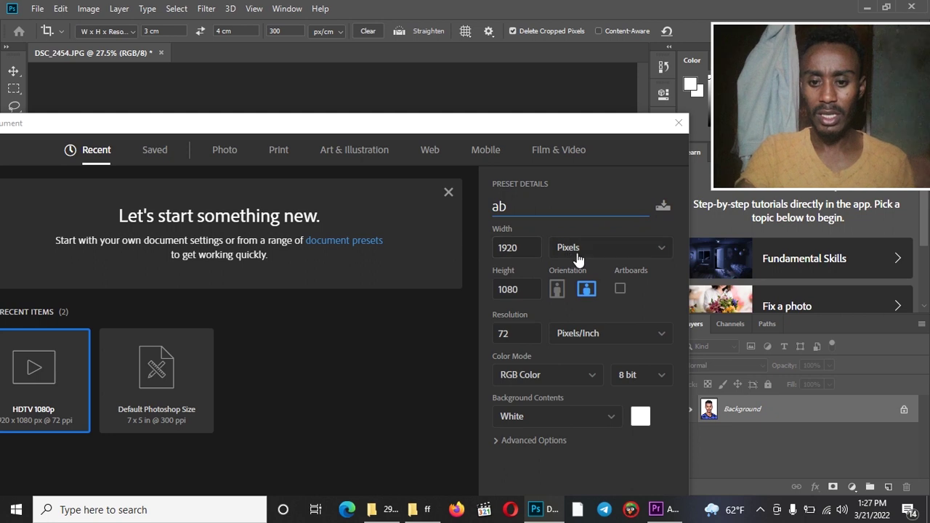
Set the new document's units to centimeters and its resolution to 30 pixels/centimeter
left_click(633, 251)
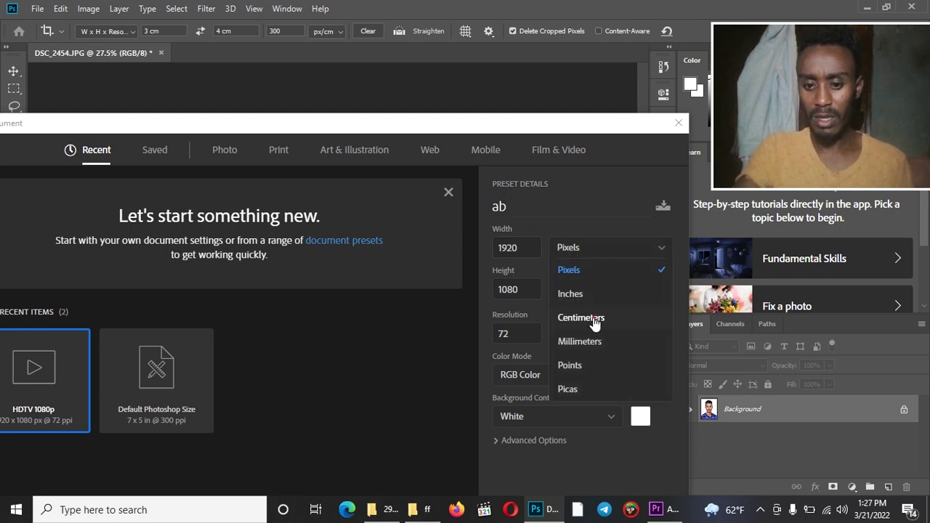
left_click(614, 317)
left_click(613, 339)
left_click(615, 381)
left_click_drag(533, 334, 451, 345)
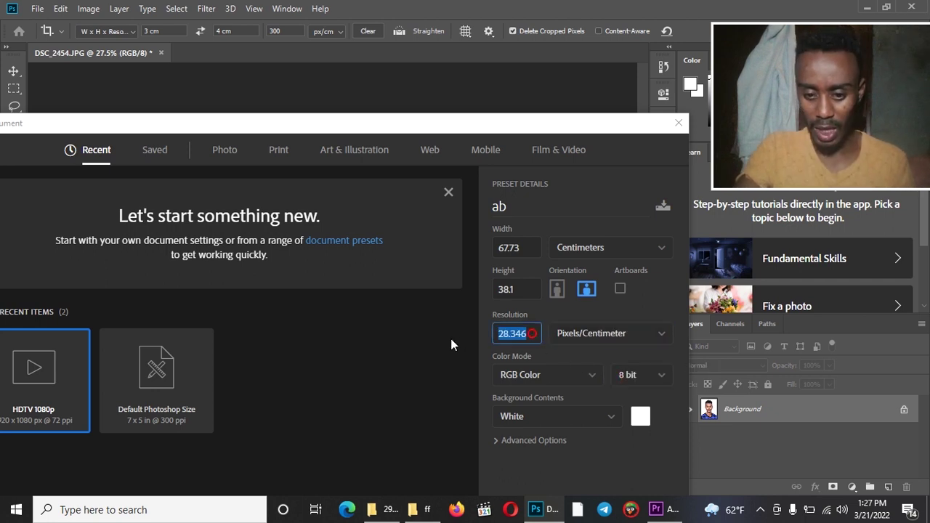
type("30")
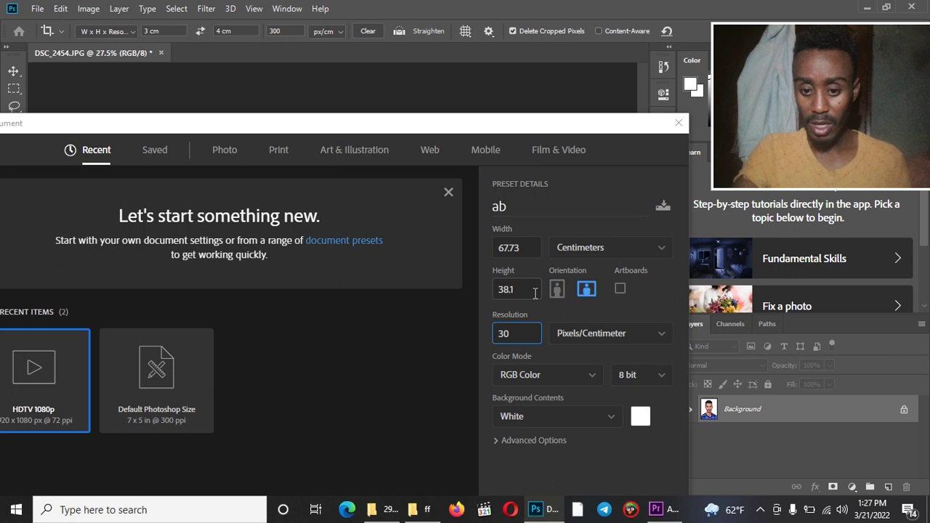
Set the new document's height to 15 cm and its width to 10 cm
left_click_drag(496, 290, 540, 299)
type("15")
left_click_drag(535, 249, 473, 260)
type("1")
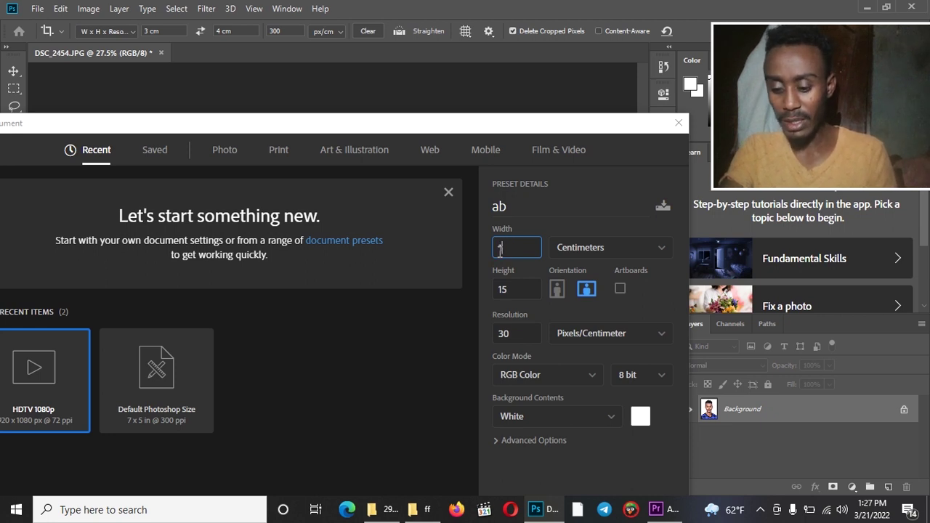
type("0")
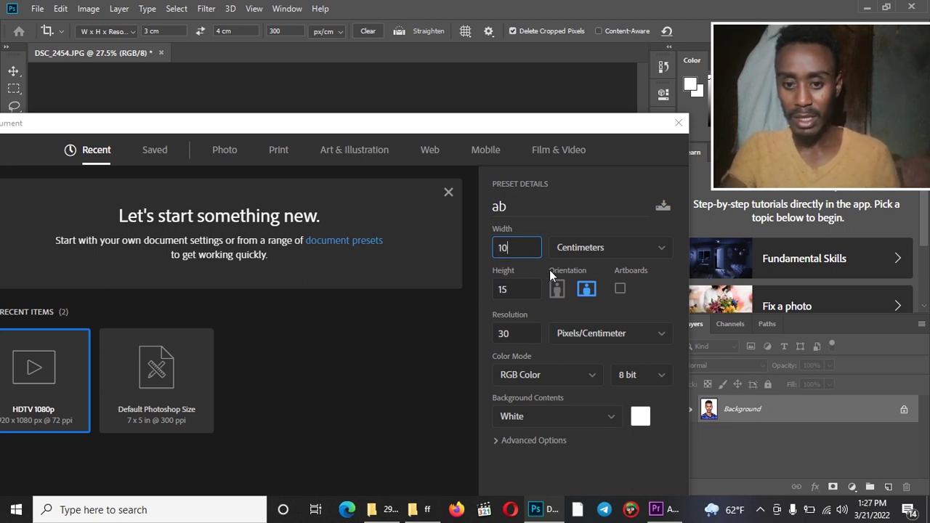
Choose a pale pink custom background color for the new document and create it
left_click(641, 417)
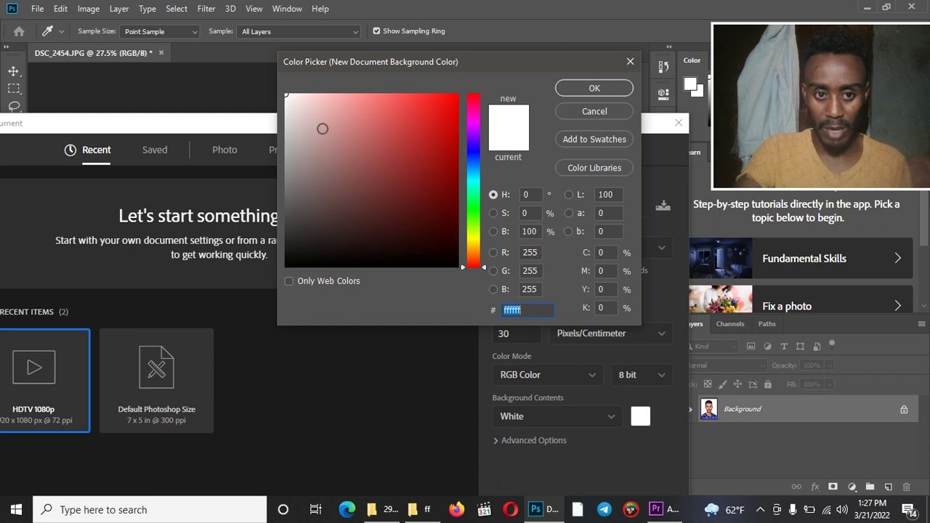
left_click(310, 119)
left_click(595, 91)
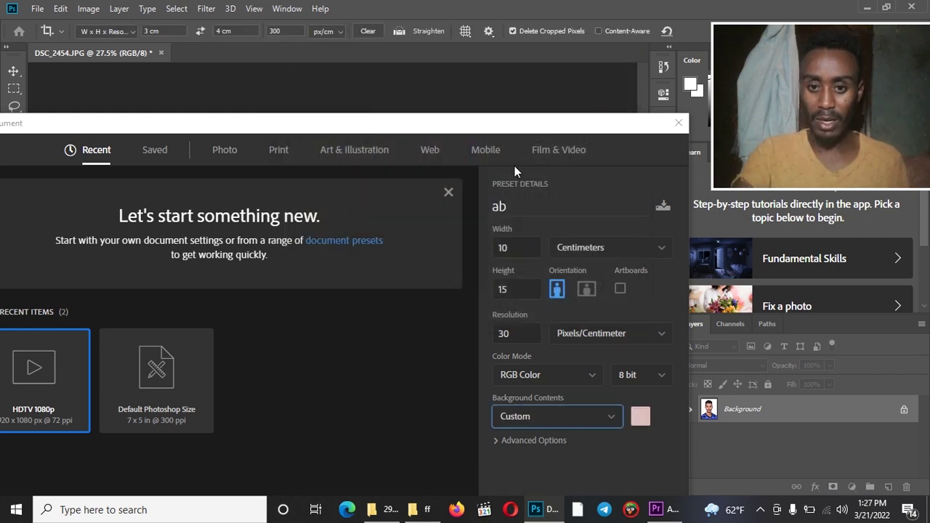
key("Return")
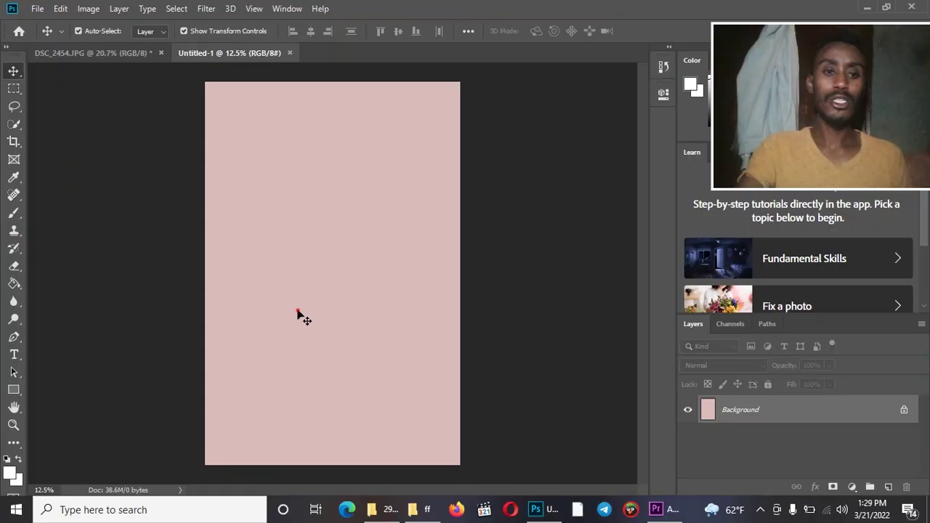
Float DSC_2454.JPG in its own window, copy its portrait into the upper-left area of the pink document, and minimize the photo window
left_click(296, 309)
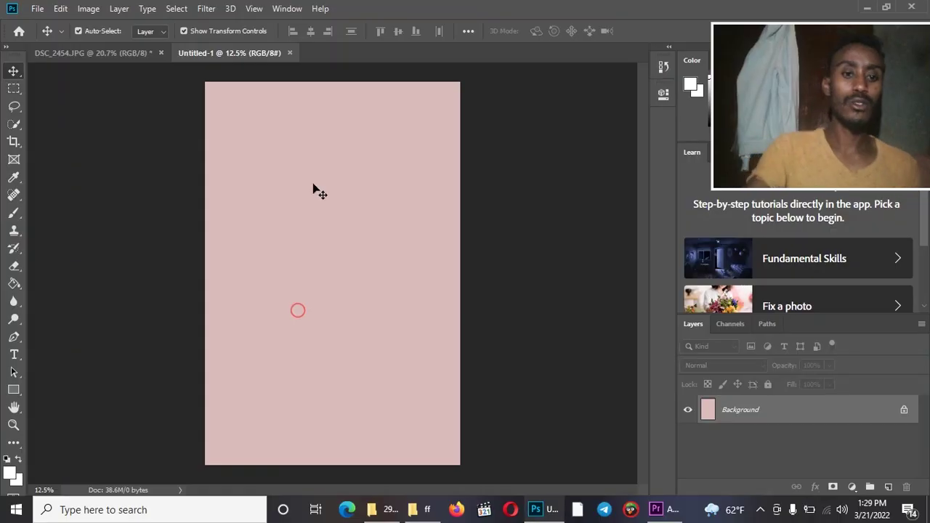
left_click_drag(99, 54, 350, 215)
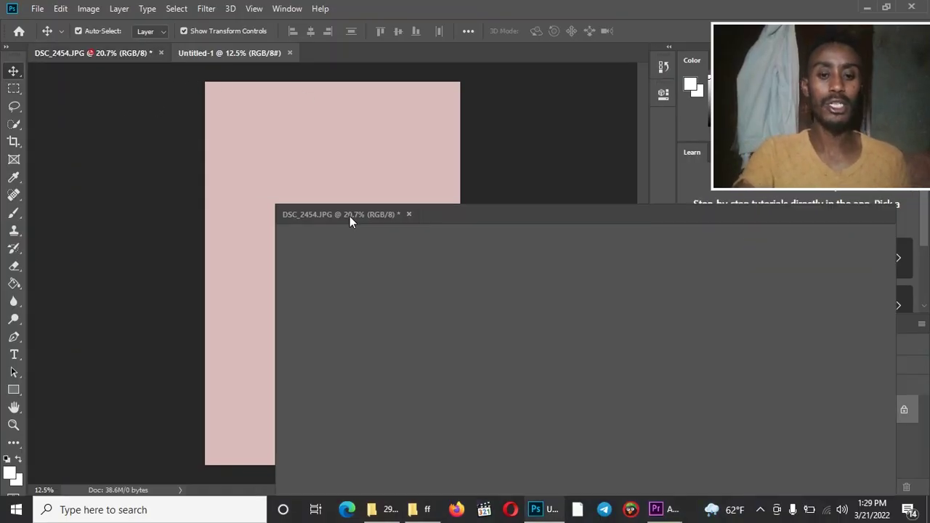
left_click_drag(378, 300, 293, 153)
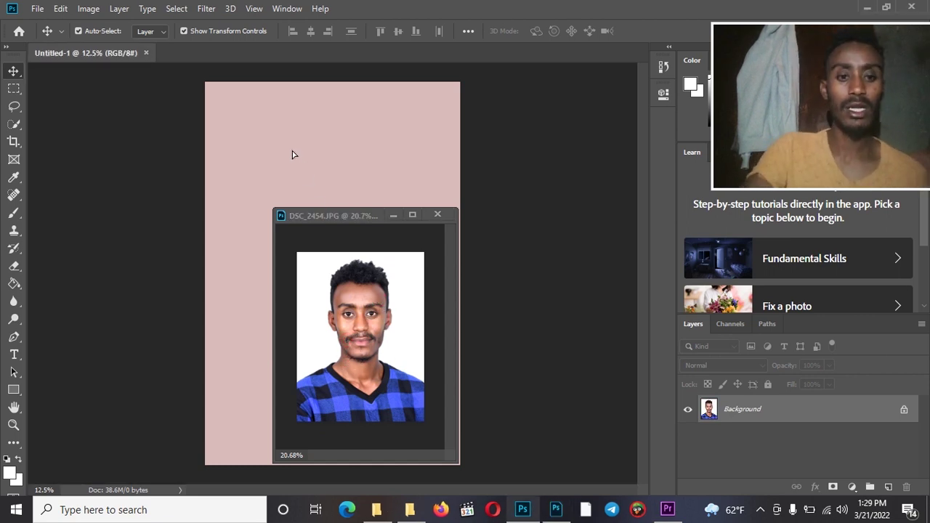
left_click(395, 216)
Duplicate the portrait across the pink page to build a grid of three rows with three photos each
left_click_drag(303, 161, 419, 176)
left_click_drag(262, 276, 406, 210)
left_click_drag(250, 285, 389, 412)
Nudge the lowest row of three portraits downward and merge all visible layers into the background
key("shift+Down")
key("shift+Down")
key("shift+Down")
key("shift+Down")
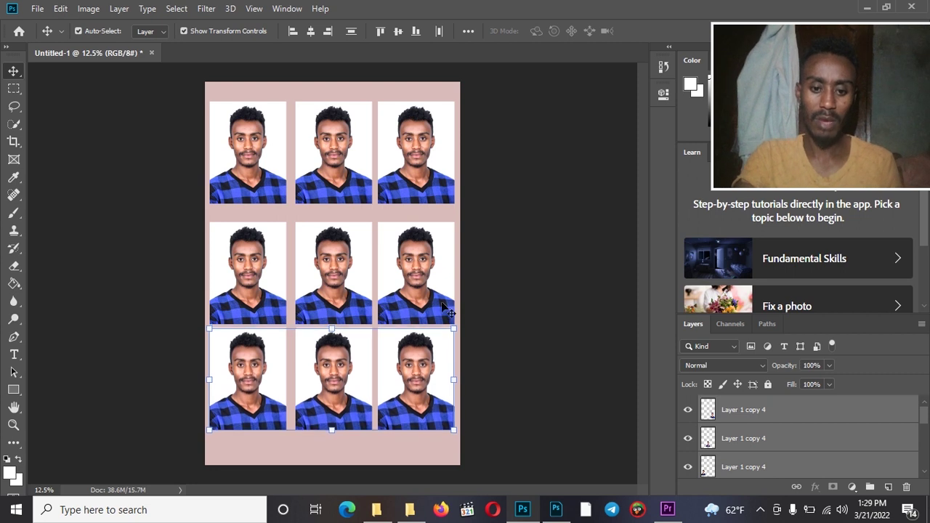
key("ctrl")
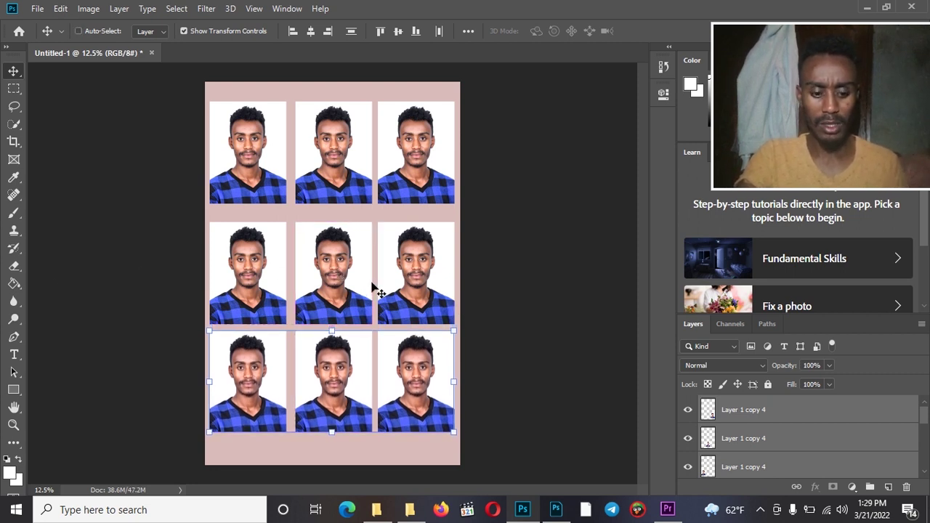
key("ctrl+shift+e")
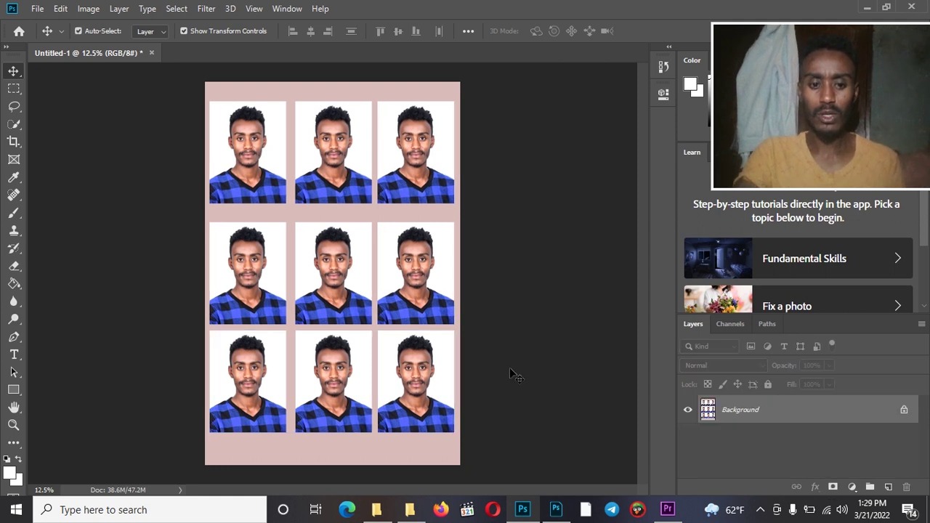